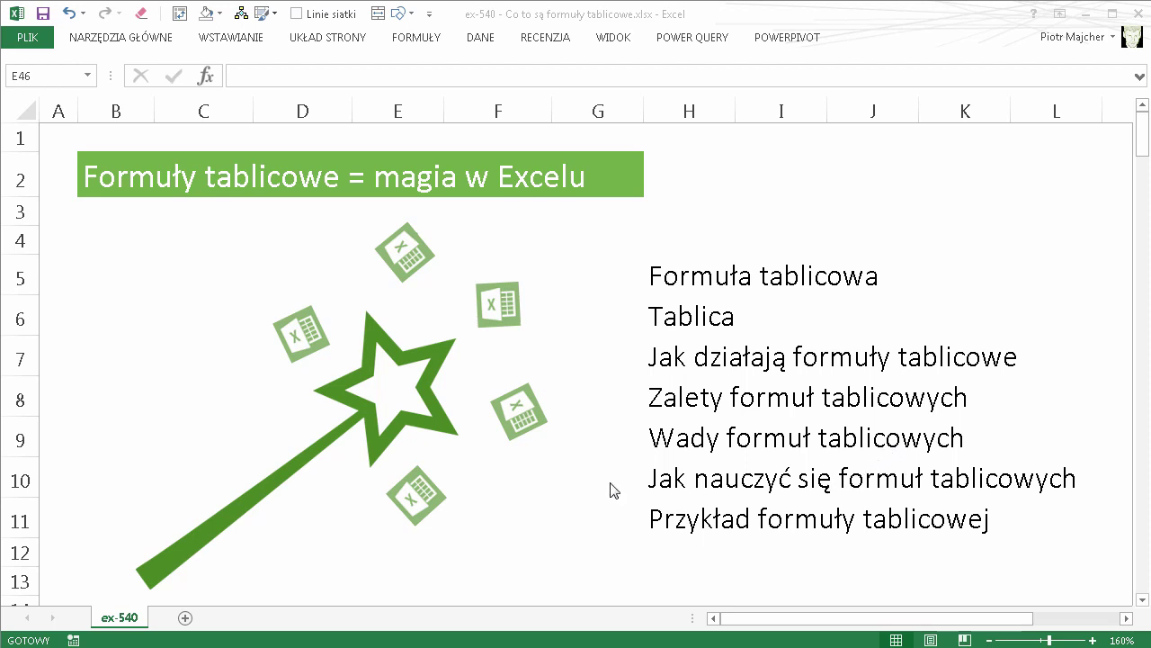
Scroll down until the whole difficulty chart, with its Trudność and Możliwości axes, is visible
{"action": "scroll", "coordinate": [577, 527], "scroll_direction": "down", "scroll_amount": 2}
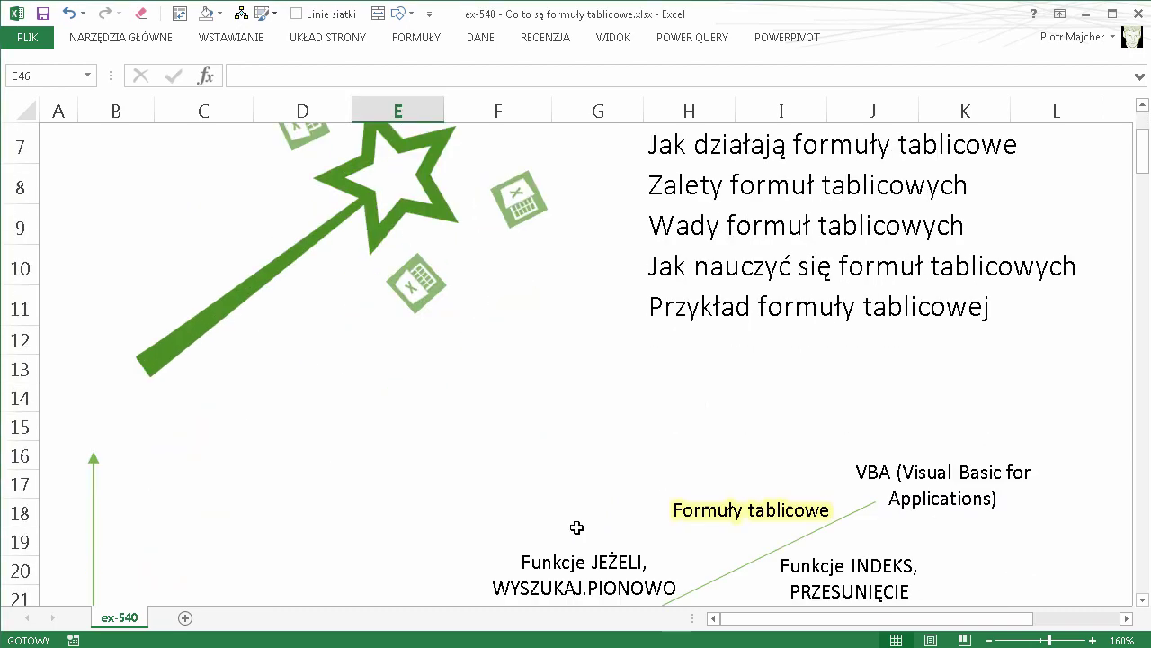
{"action": "scroll", "coordinate": [576, 527], "scroll_direction": "down", "scroll_amount": 2}
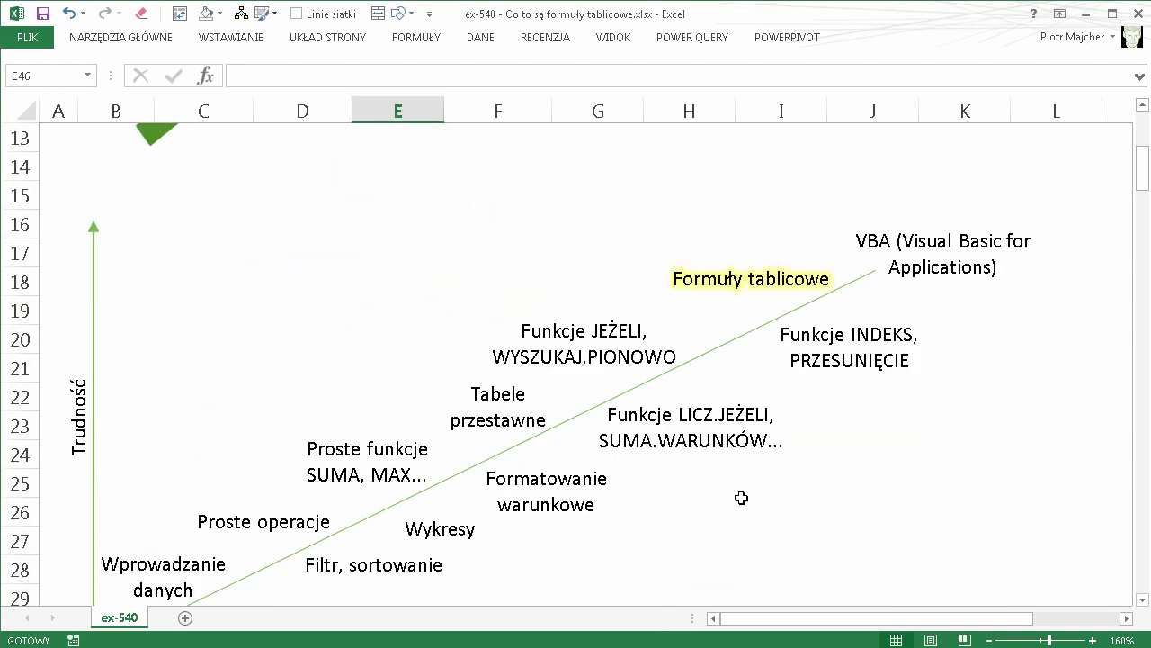
{"action": "left_click", "coordinate": [1142, 600]}
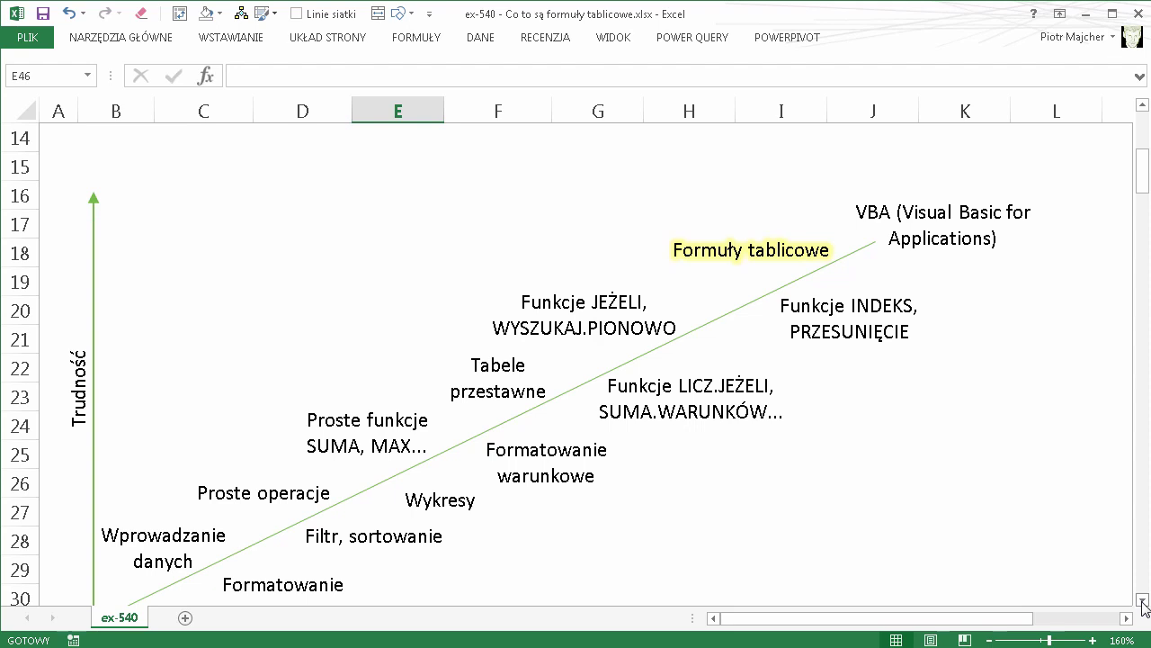
{"action": "left_click", "coordinate": [1142, 600]}
{"action": "left_click", "coordinate": [1142, 600]}
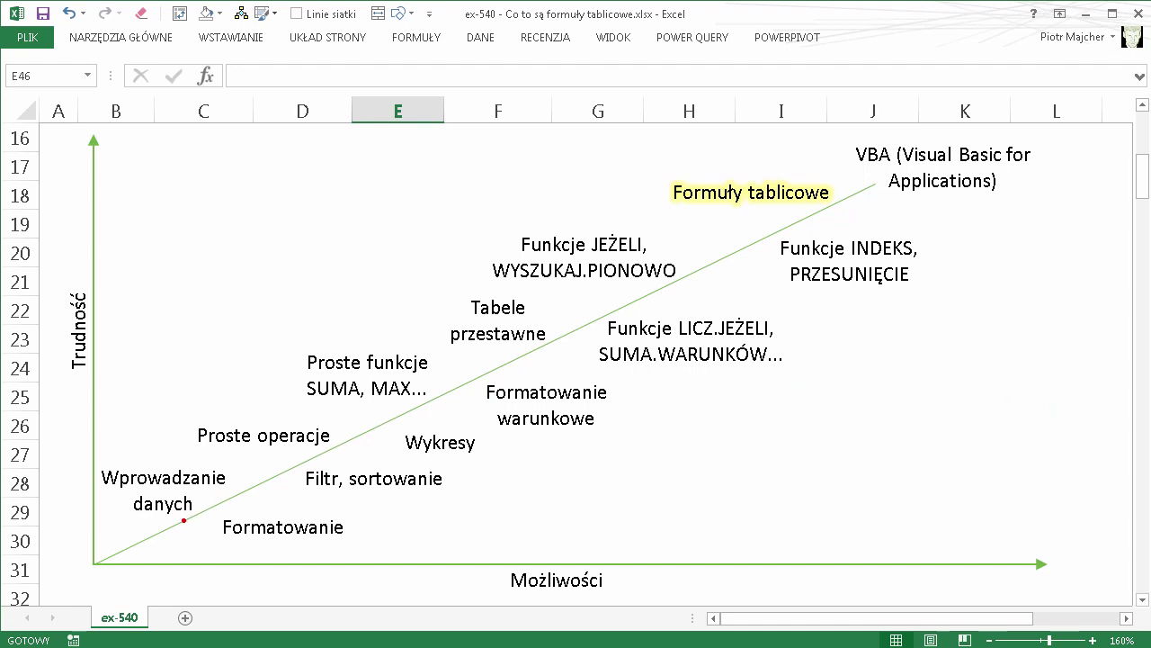
Trace the learning path and circle 'Formuły tablicowe' on the chart, then clear the drawings
{"action": "mouse_move", "coordinate": [199, 512]}
{"action": "left_mouse_down"}
{"action": "mouse_move", "coordinate": [455, 404]}
{"action": "mouse_move", "coordinate": [567, 330]}
{"action": "mouse_move", "coordinate": [773, 238]}
{"action": "mouse_move", "coordinate": [761, 226]}
{"action": "mouse_move", "coordinate": [779, 223]}
{"action": "mouse_move", "coordinate": [782, 266]}
{"action": "left_mouse_up"}
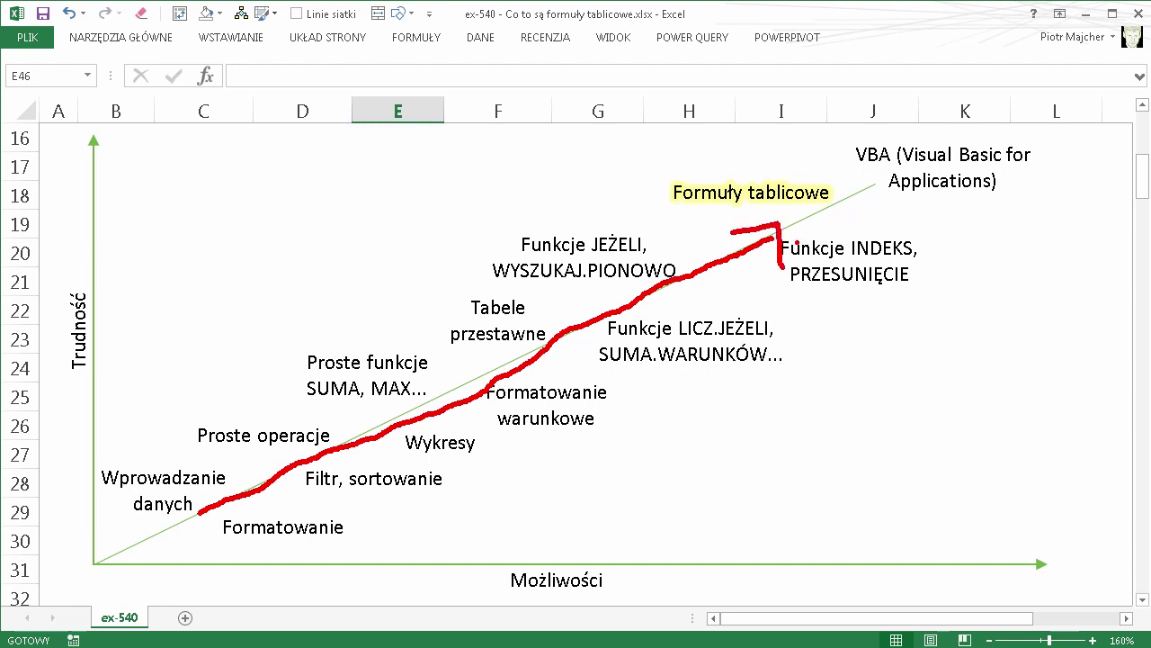
{"action": "mouse_move", "coordinate": [690, 154]}
{"action": "left_mouse_down"}
{"action": "mouse_move", "coordinate": [693, 220]}
{"action": "mouse_move", "coordinate": [792, 212]}
{"action": "mouse_move", "coordinate": [838, 191]}
{"action": "mouse_move", "coordinate": [688, 157]}
{"action": "left_mouse_up"}
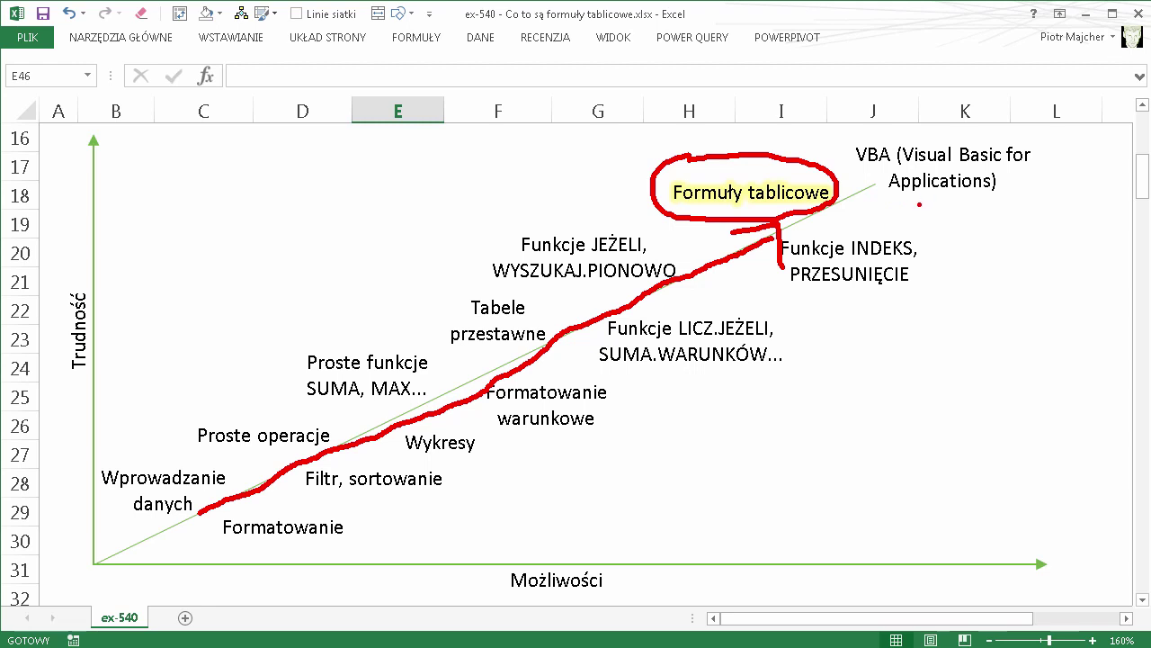
{"action": "key", "text": "Escape"}
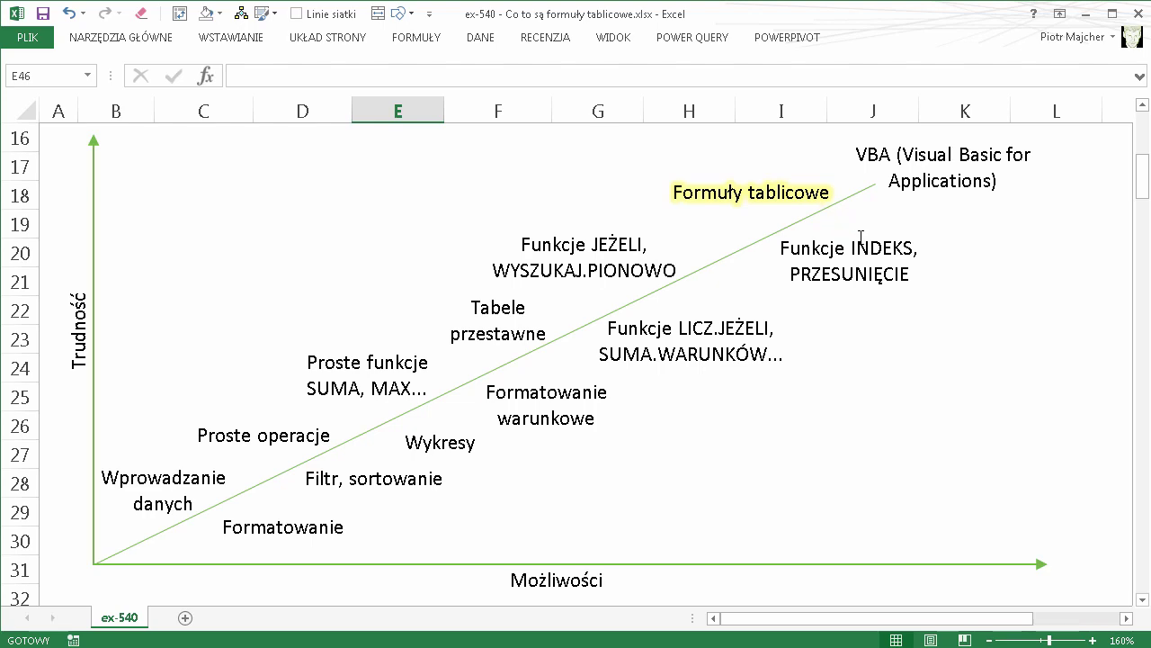
Scroll to the Formuła tablicowa examples, box the INDEKS and WYBIERZ formulas' curly braces, then clear the marks
{"action": "scroll", "coordinate": [917, 330], "scroll_direction": "down", "scroll_amount": 5}
{"action": "scroll", "coordinate": [916, 330], "scroll_direction": "down", "scroll_amount": 1}
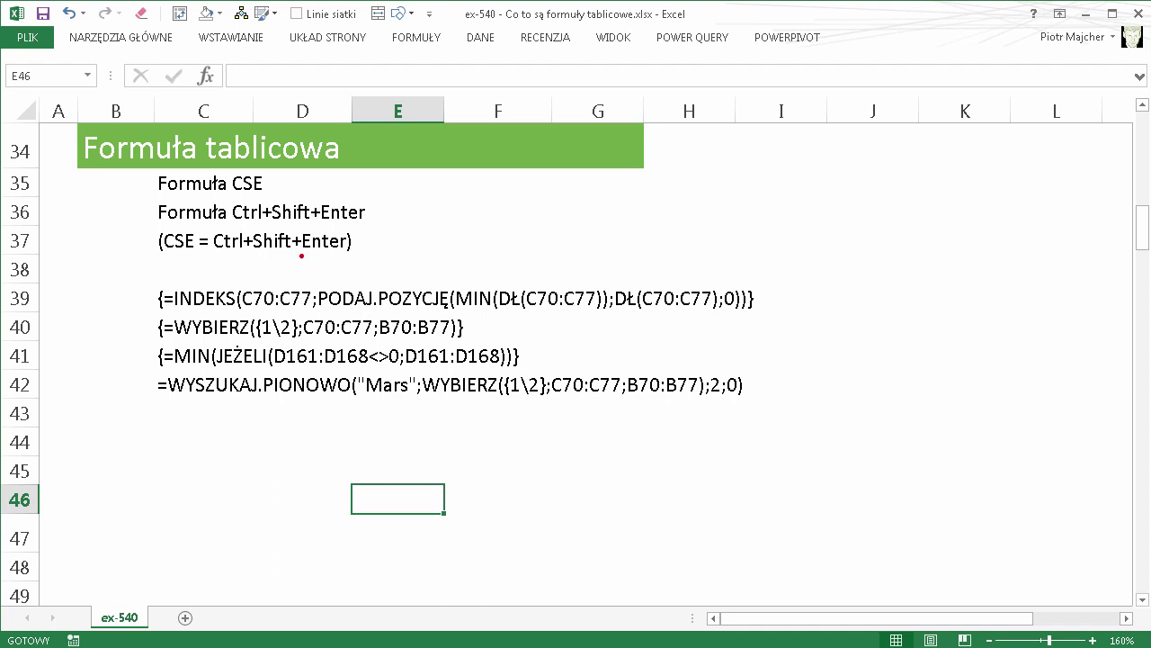
{"action": "left_click_drag", "start_coordinate": [145, 285], "coordinate": [177, 367]}
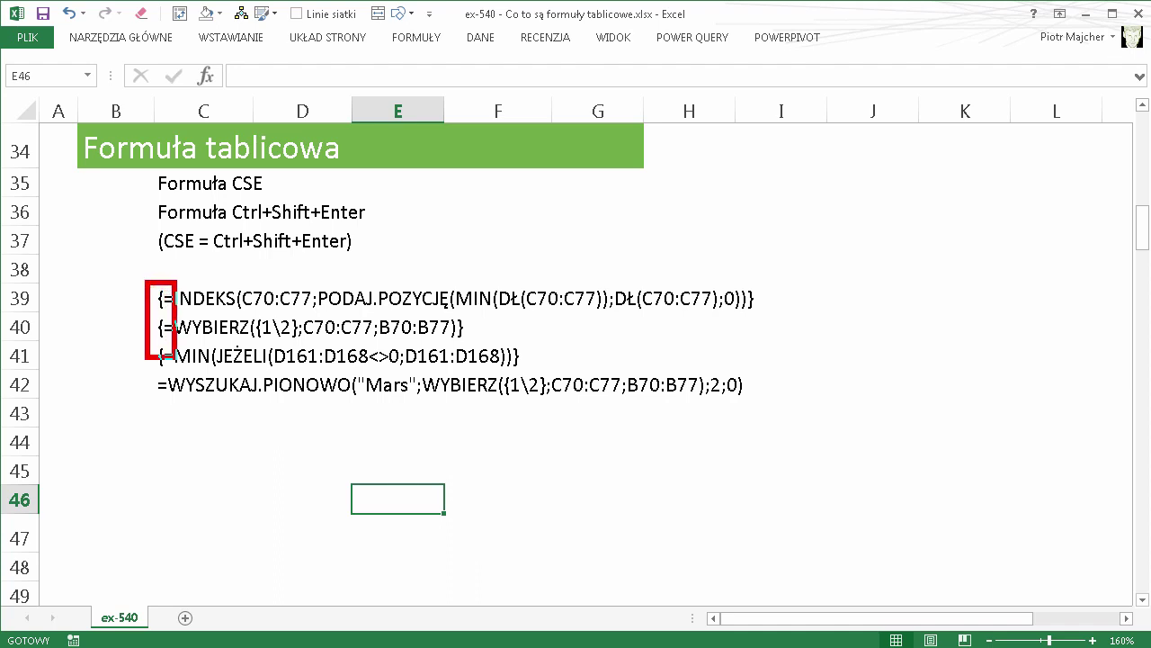
{"action": "left_click_drag", "start_coordinate": [740, 270], "coordinate": [769, 320]}
{"action": "mouse_move", "coordinate": [448, 300]}
{"action": "left_mouse_down"}
{"action": "mouse_move", "coordinate": [471, 349]}
{"action": "mouse_move", "coordinate": [525, 376]}
{"action": "left_mouse_up"}
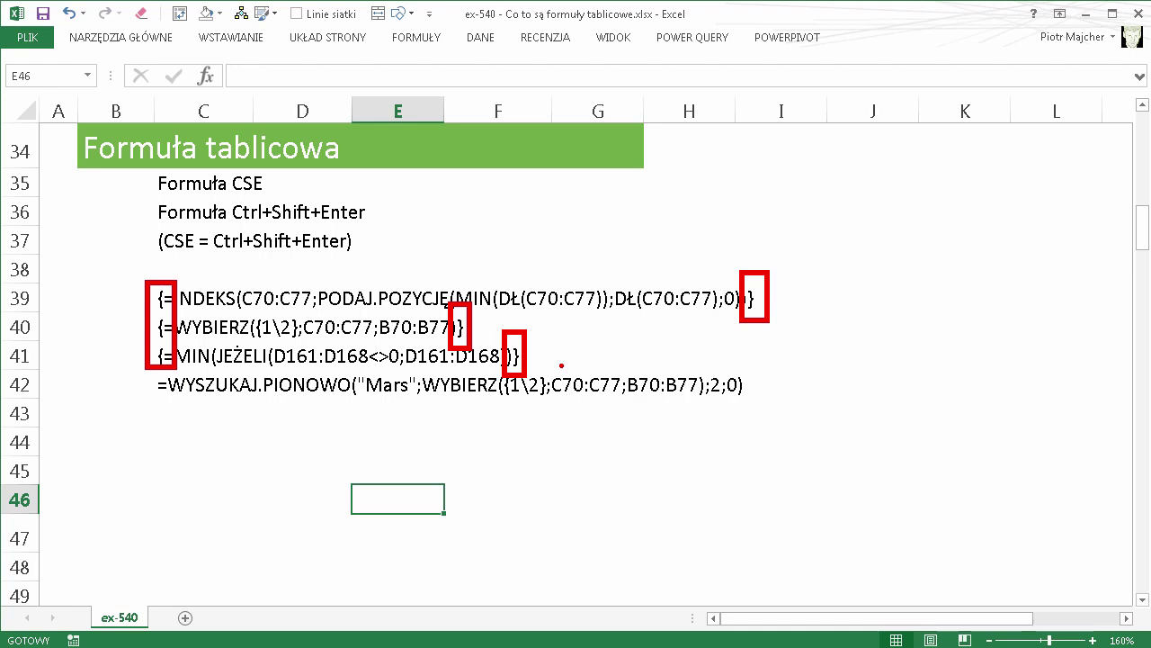
{"action": "key", "text": "Escape"}
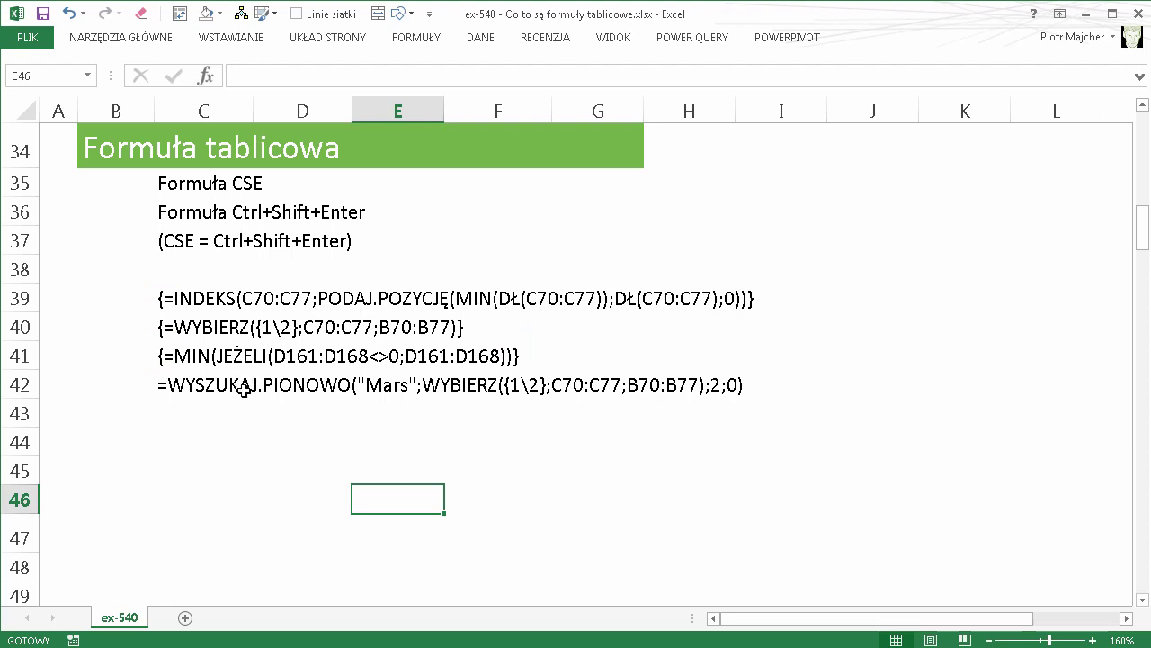
{"action": "key", "text": "ctrl+2"}
{"action": "left_click_drag", "start_coordinate": [142, 358], "coordinate": [761, 414]}
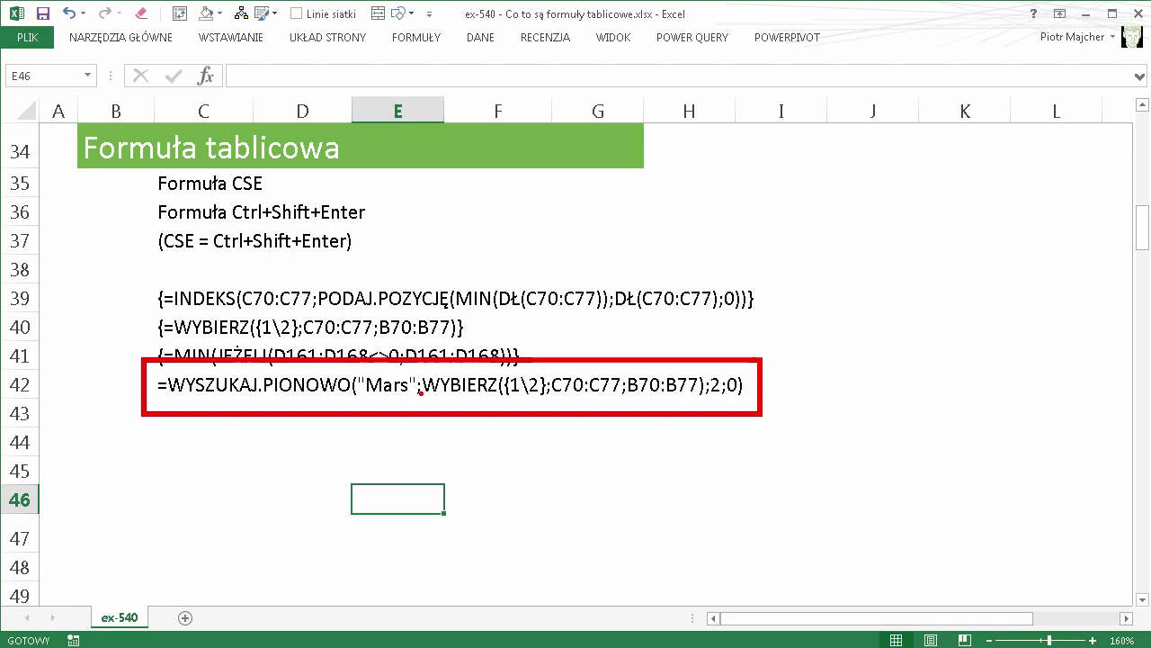
{"action": "mouse_move", "coordinate": [420, 220]}
{"action": "left_mouse_down"}
{"action": "mouse_move", "coordinate": [420, 529]}
{"action": "mouse_move", "coordinate": [435, 524]}
{"action": "left_mouse_up"}
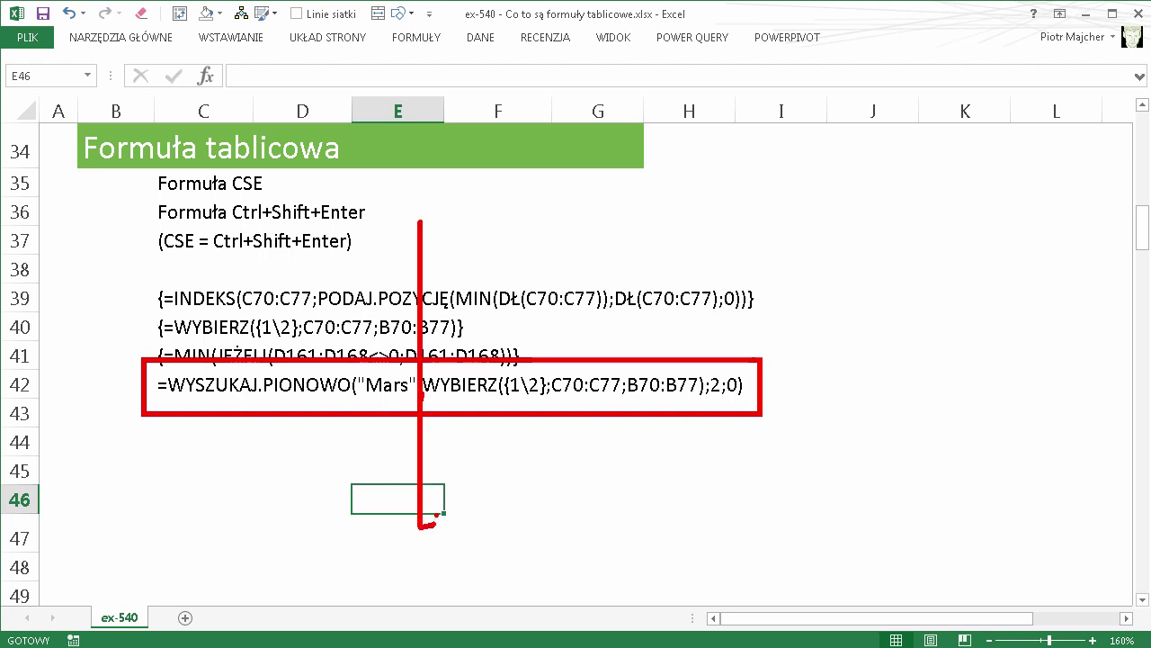
{"action": "key", "text": "e"}
{"action": "mouse_move", "coordinate": [428, 368]}
{"action": "left_mouse_down"}
{"action": "mouse_move", "coordinate": [603, 356]}
{"action": "mouse_move", "coordinate": [423, 364]}
{"action": "left_mouse_up"}
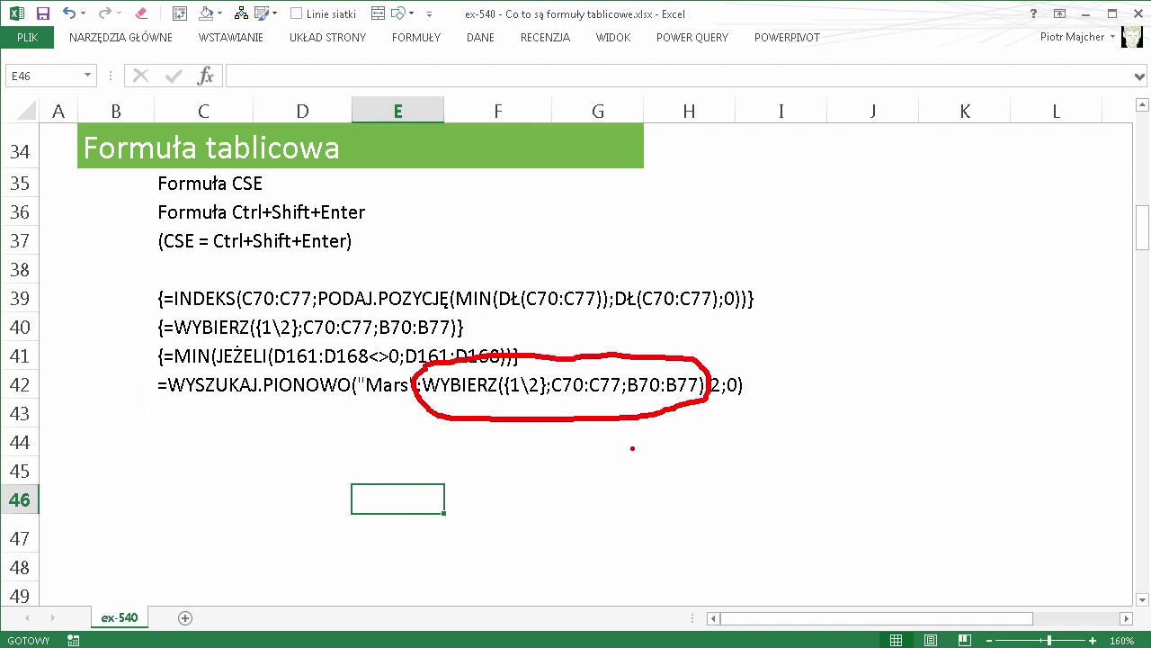
{"action": "key", "text": "Escape"}
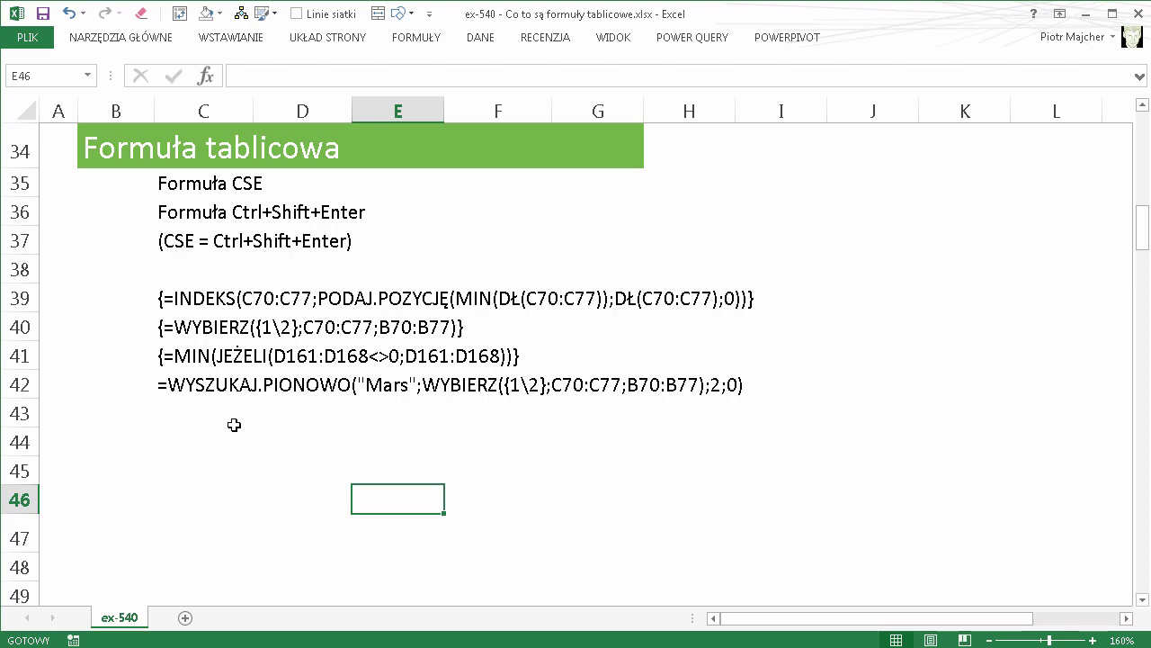
{"action": "left_click", "coordinate": [231, 423]}
Scroll to the Tablica examples, frame =WIERSZ(A1:A30) and its 1–30 result, then continue to row 67
{"action": "scroll", "coordinate": [234, 420], "scroll_direction": "down", "scroll_amount": 2}
{"action": "scroll", "coordinate": [262, 413], "scroll_direction": "down", "scroll_amount": 1}
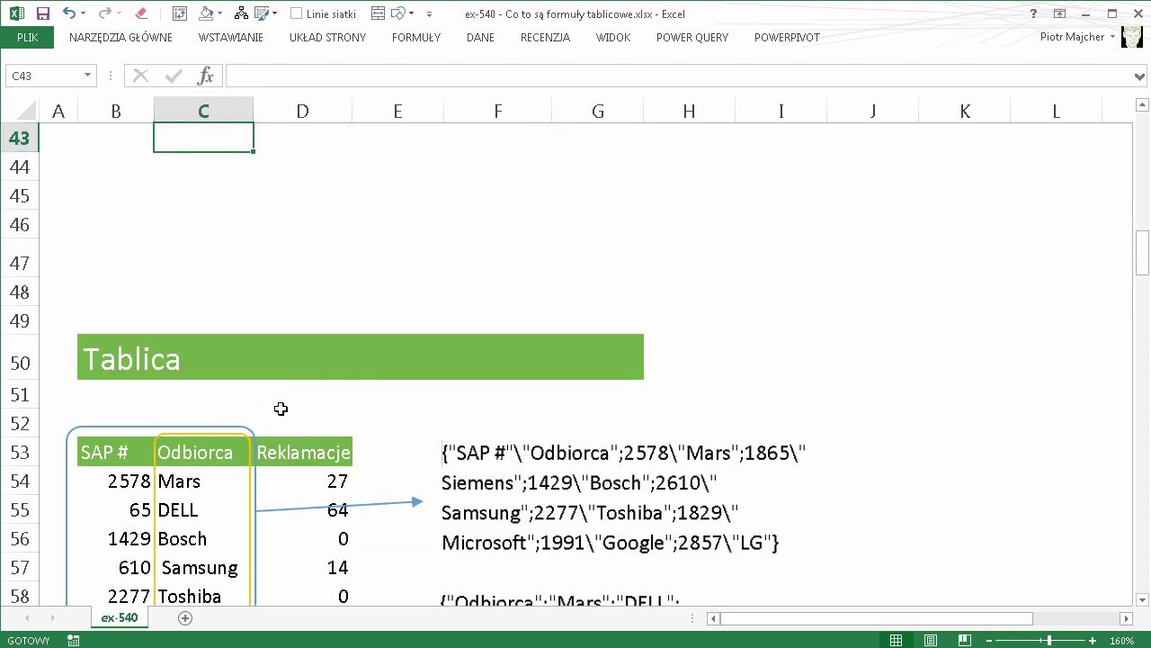
{"action": "scroll", "coordinate": [279, 410], "scroll_direction": "down", "scroll_amount": 1}
{"action": "scroll", "coordinate": [281, 410], "scroll_direction": "down", "scroll_amount": 1}
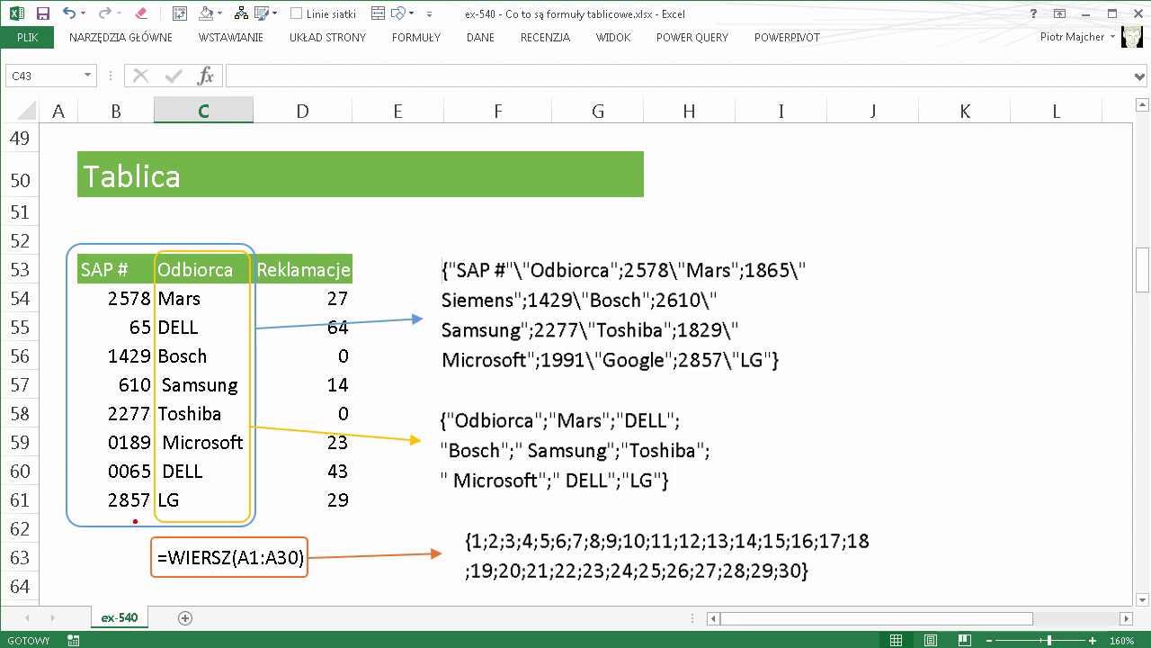
{"action": "left_click_drag", "start_coordinate": [135, 521], "coordinate": [331, 593]}
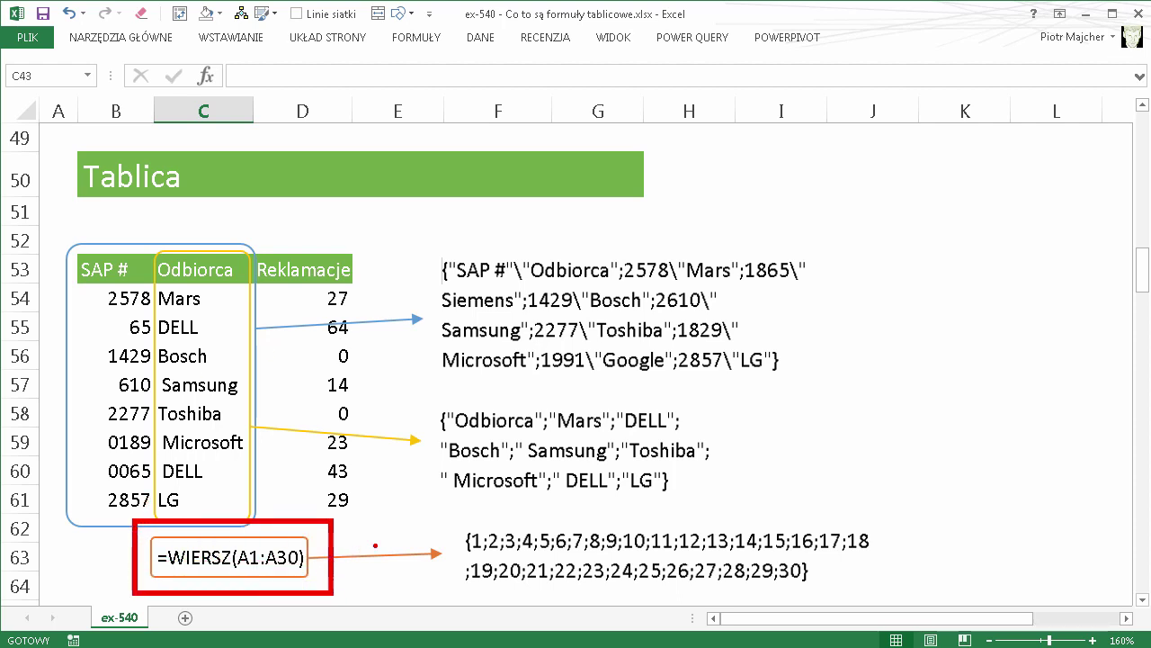
{"action": "left_click_drag", "start_coordinate": [452, 515], "coordinate": [895, 594]}
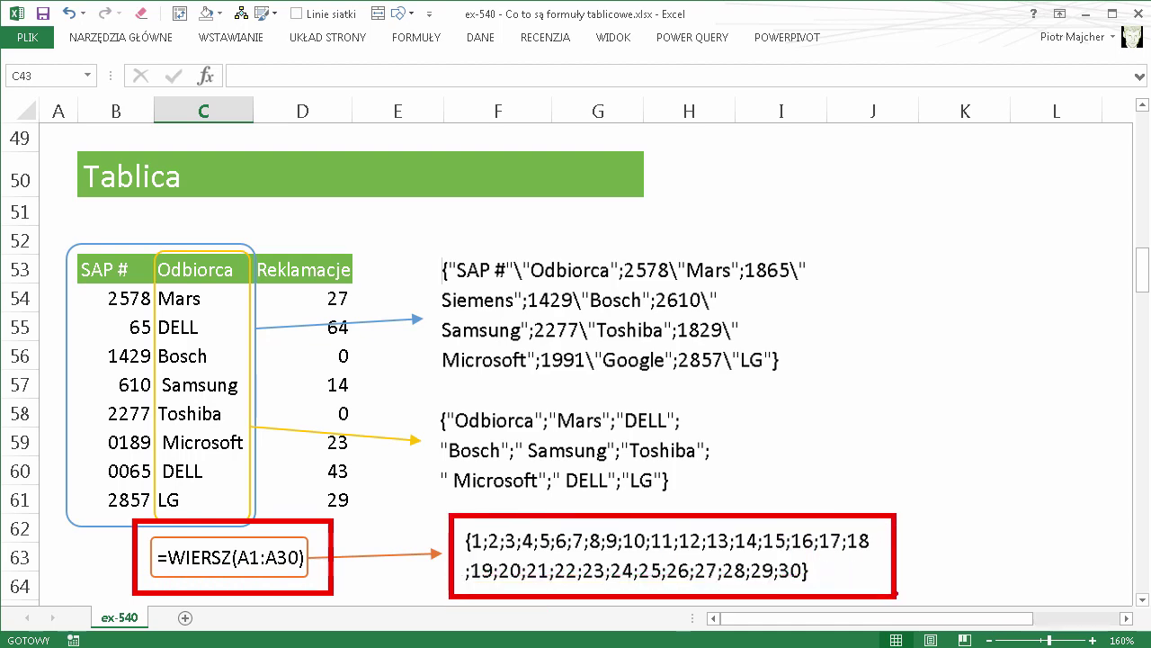
{"action": "scroll", "coordinate": [874, 532], "scroll_direction": "down", "scroll_amount": 4}
Open E79's INDEKS formula, draw an arrow from it to the Odbiorca names, then clear it
{"action": "scroll", "coordinate": [875, 532], "scroll_direction": "down", "scroll_amount": 1}
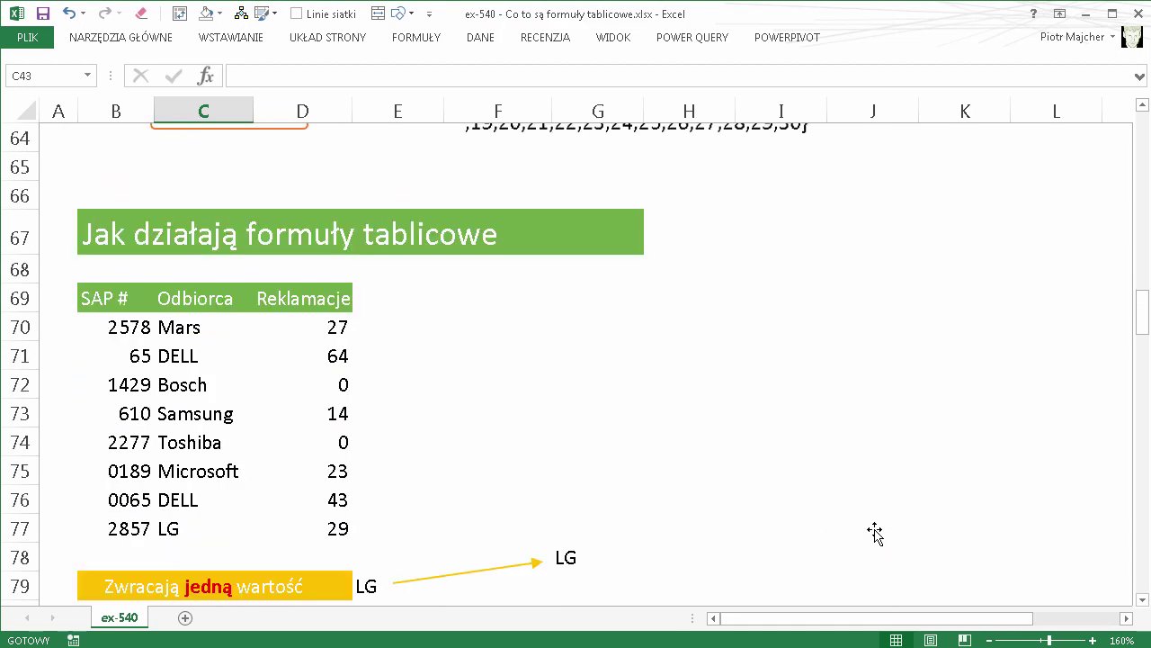
{"action": "scroll", "coordinate": [874, 532], "scroll_direction": "down", "scroll_amount": 1}
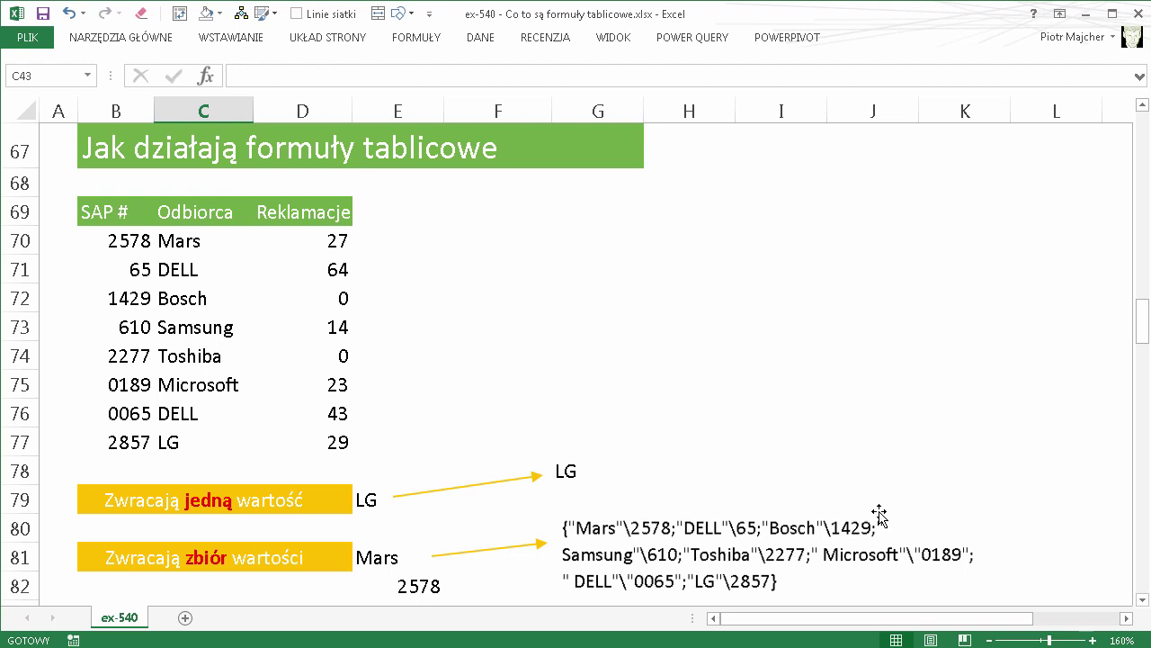
{"action": "left_click", "coordinate": [365, 501]}
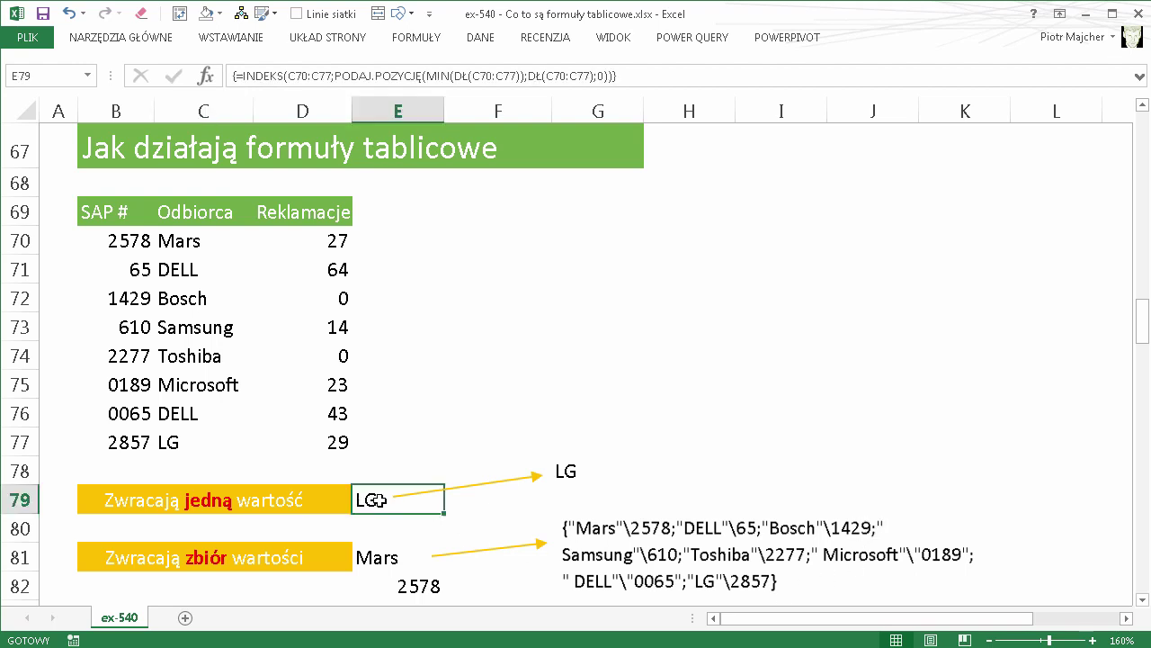
{"action": "double_click", "coordinate": [385, 499]}
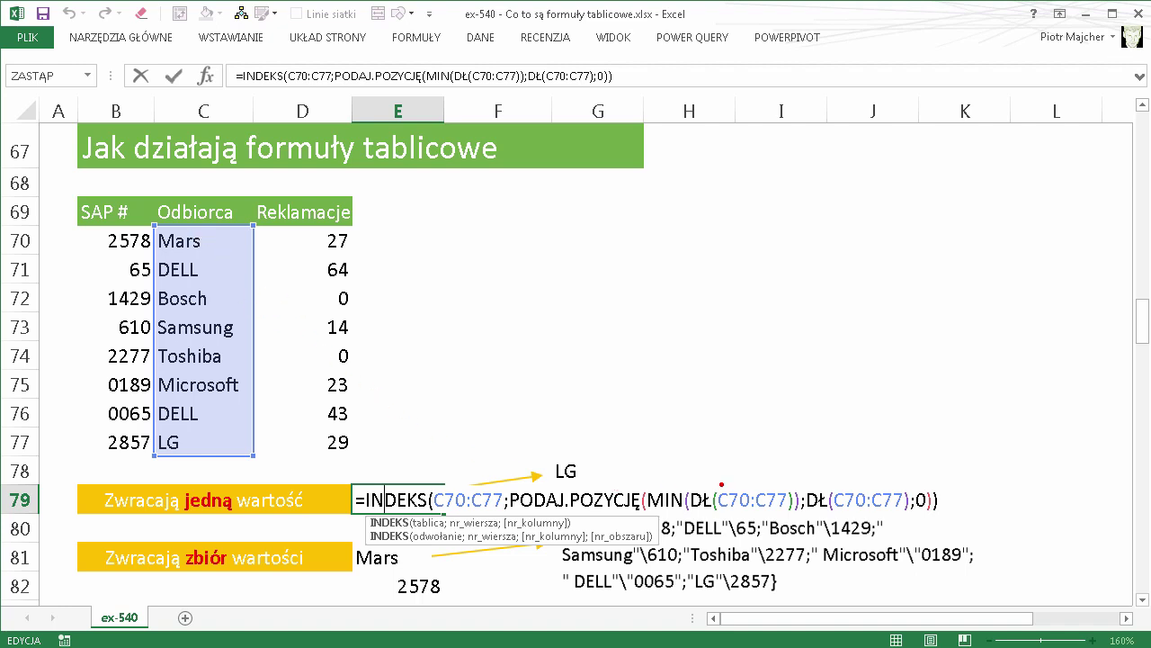
{"action": "mouse_move", "coordinate": [728, 489]}
{"action": "left_mouse_down"}
{"action": "mouse_move", "coordinate": [262, 295]}
{"action": "mouse_move", "coordinate": [304, 329]}
{"action": "mouse_move", "coordinate": [333, 333]}
{"action": "left_mouse_up"}
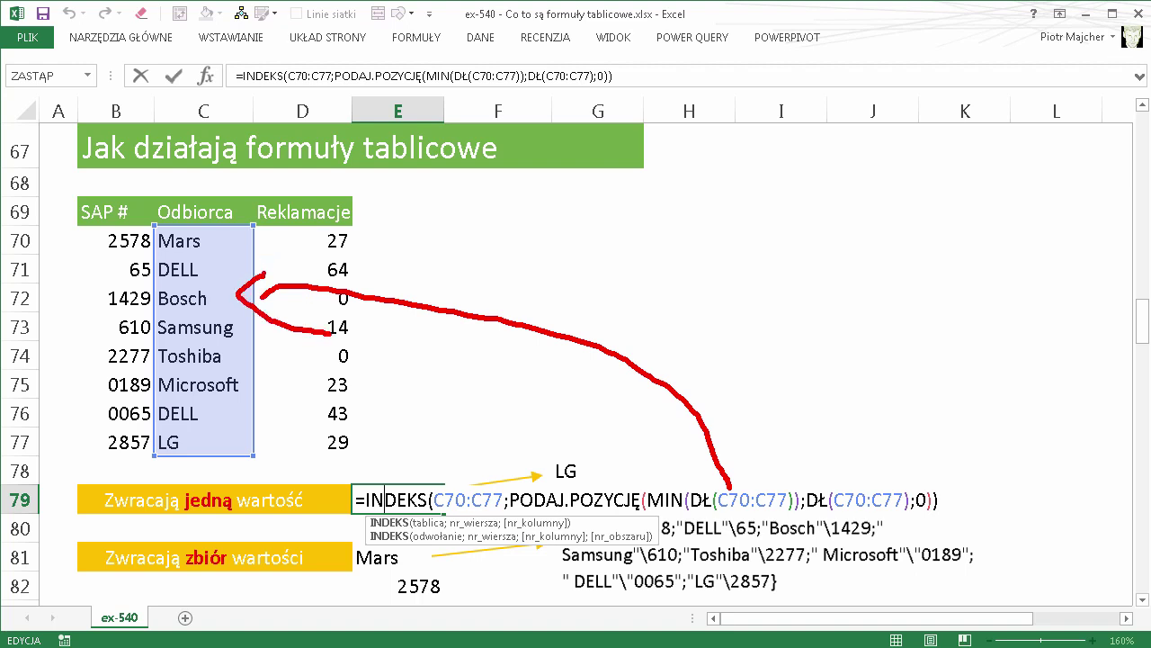
{"action": "left_click_drag", "start_coordinate": [265, 274], "coordinate": [301, 258]}
{"action": "key", "text": "Escape"}
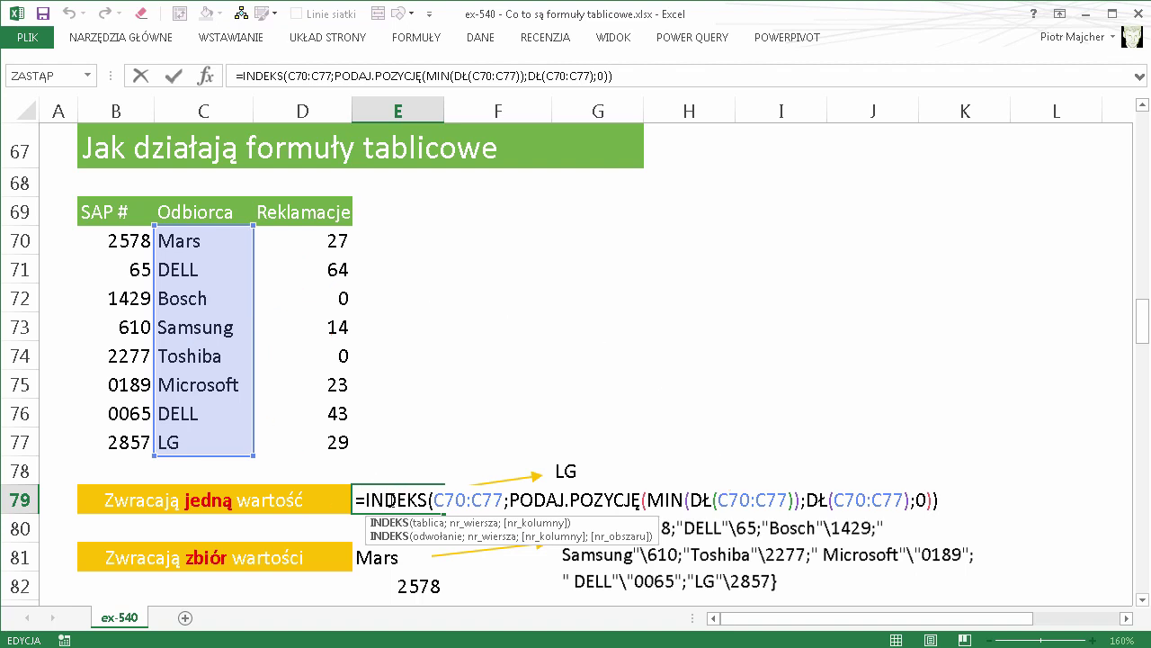
{"action": "key", "text": "Escape"}
Commit E79 as a normal formula, then re-enter it with Ctrl+Shift+Enter so it returns LG
{"action": "double_click", "coordinate": [392, 499]}
{"action": "key", "text": "Return"}
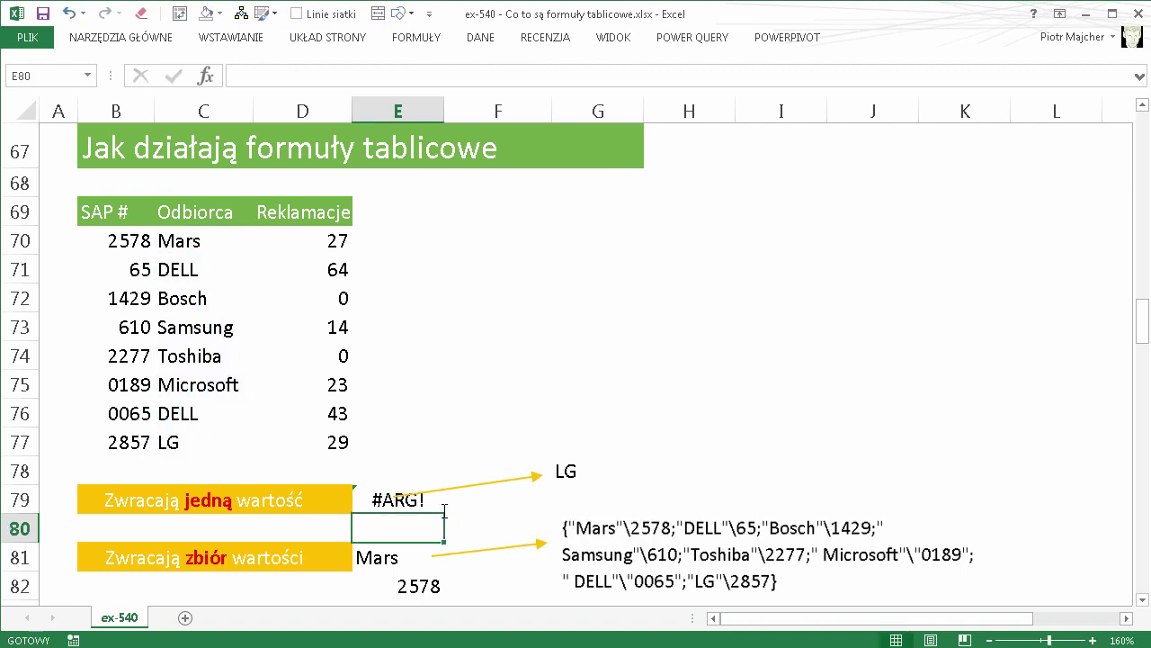
{"action": "double_click", "coordinate": [379, 499]}
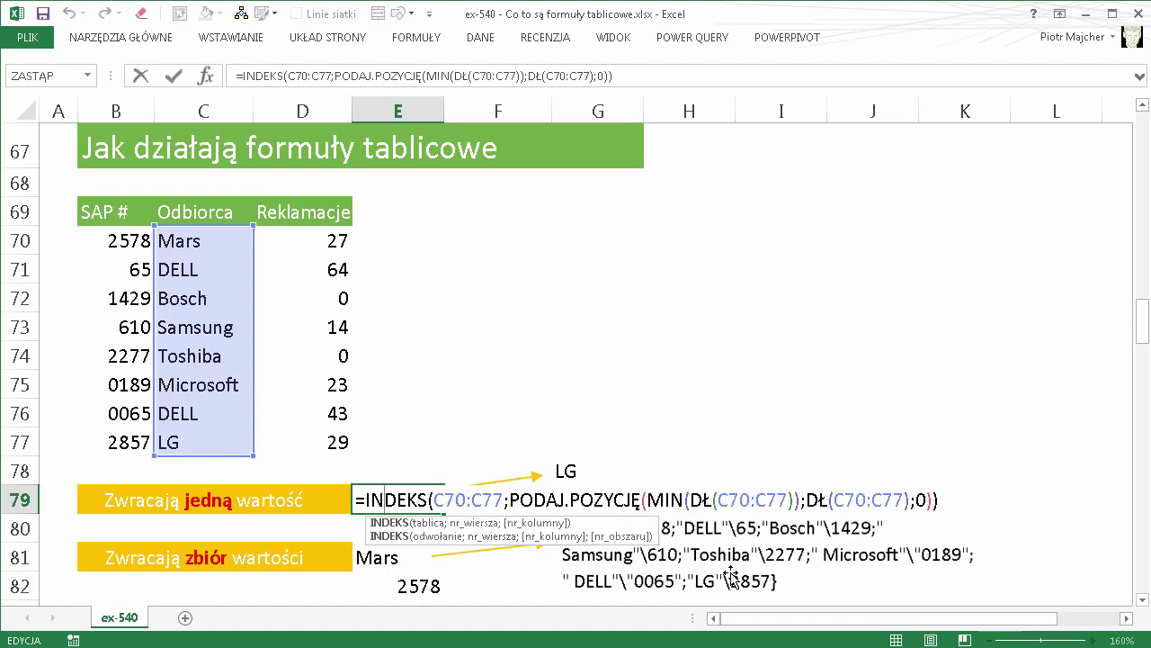
{"action": "key", "text": "ctrl+shift+Return"}
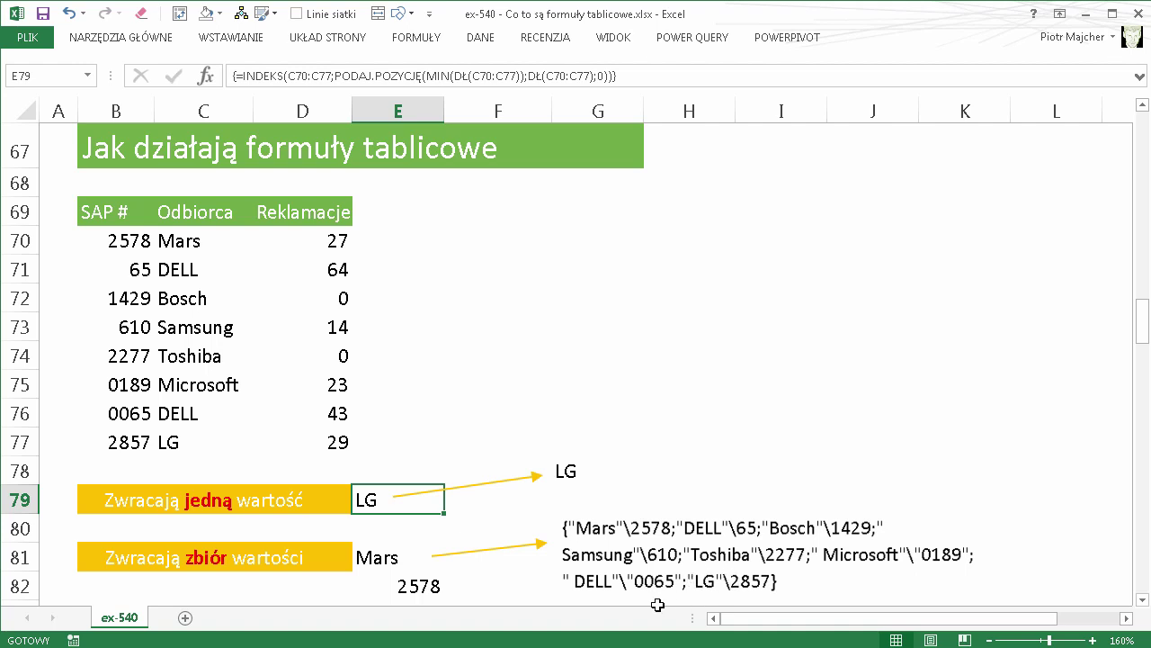
Circle the SAP # and Odbiorca columns, then commit E81's WYBIERZ formula normally, producing #ARG!
{"action": "left_click", "coordinate": [401, 557]}
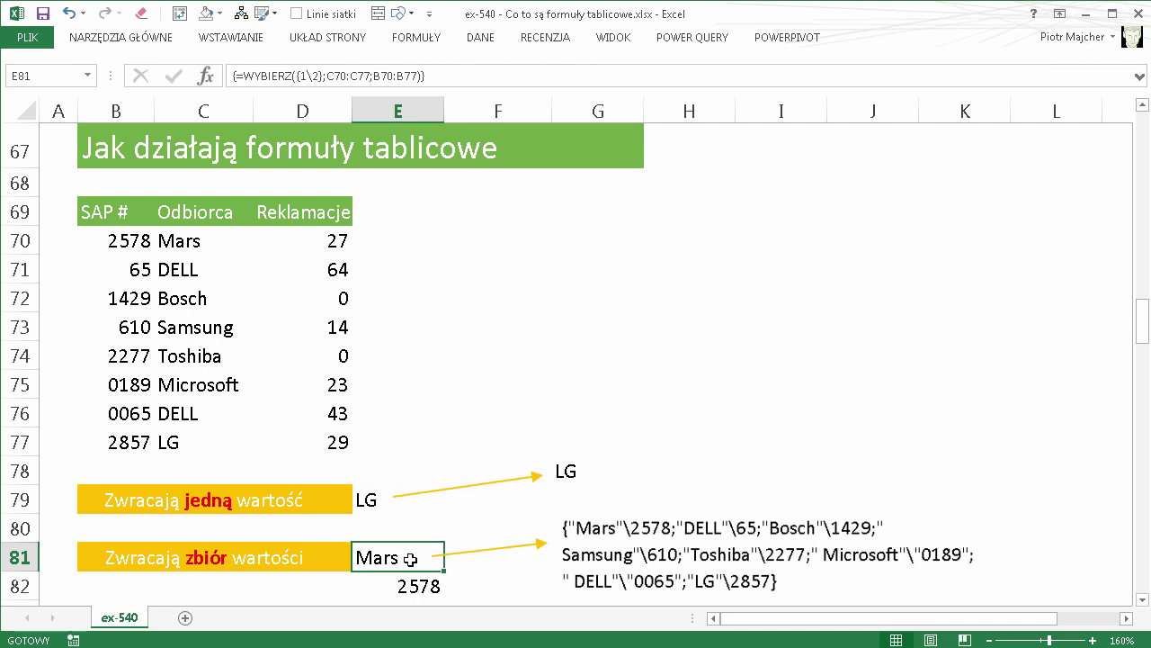
{"action": "double_click", "coordinate": [403, 558]}
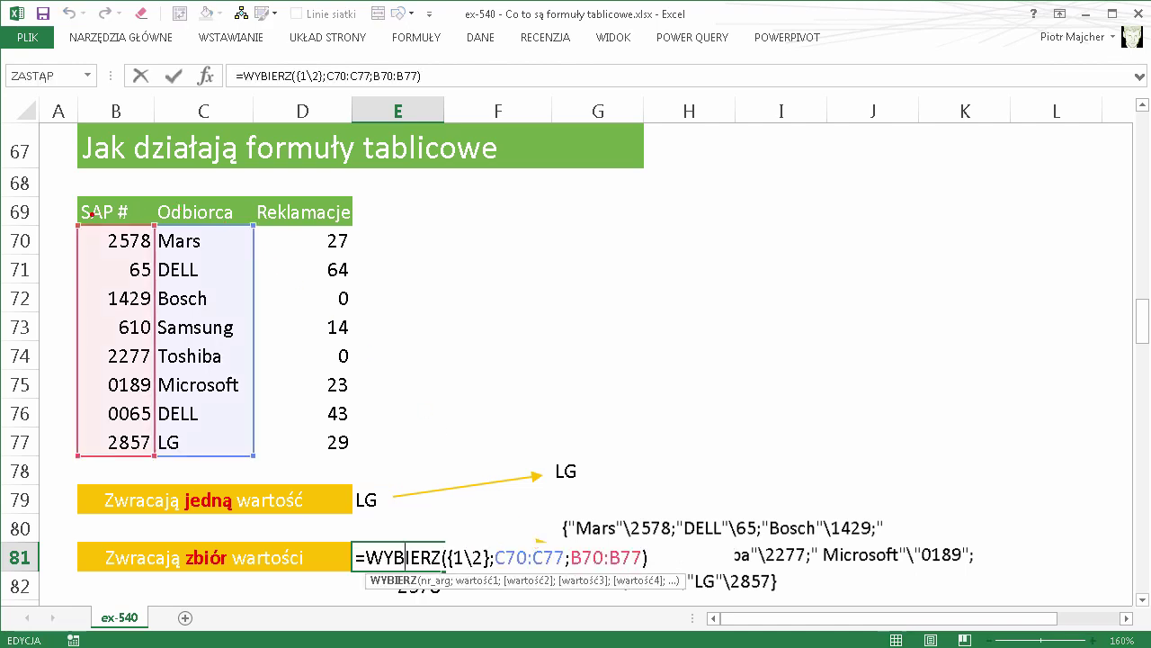
{"action": "mouse_move", "coordinate": [77, 214]}
{"action": "left_mouse_down"}
{"action": "mouse_move", "coordinate": [249, 471]}
{"action": "mouse_move", "coordinate": [97, 209]}
{"action": "left_mouse_up"}
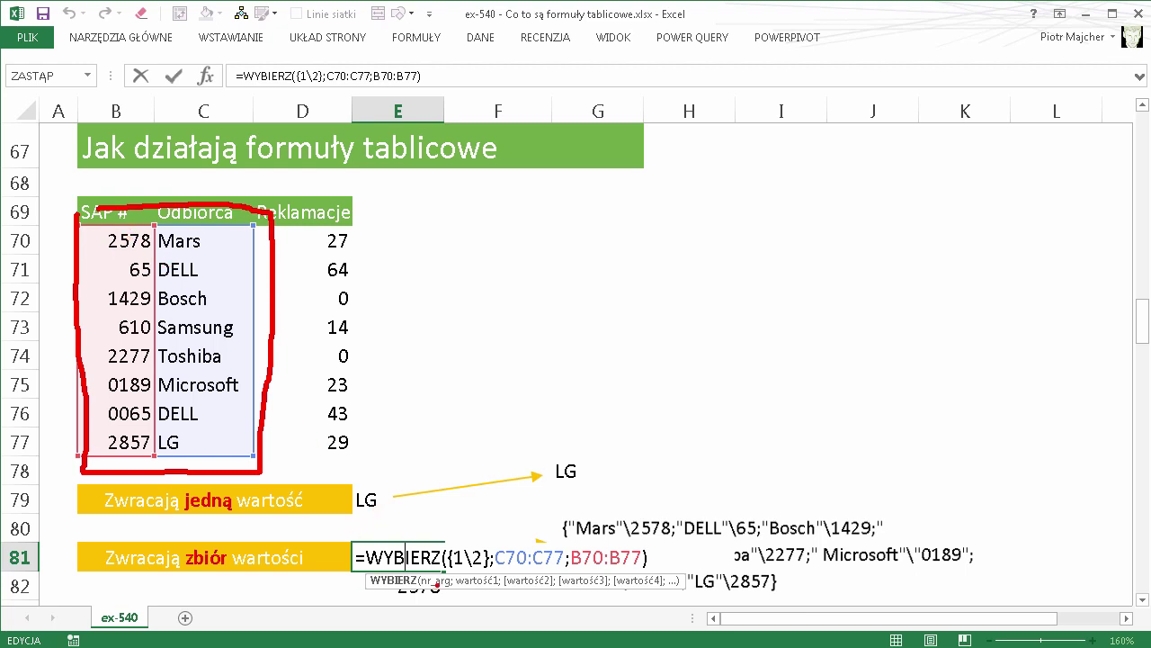
{"action": "key", "text": "Escape"}
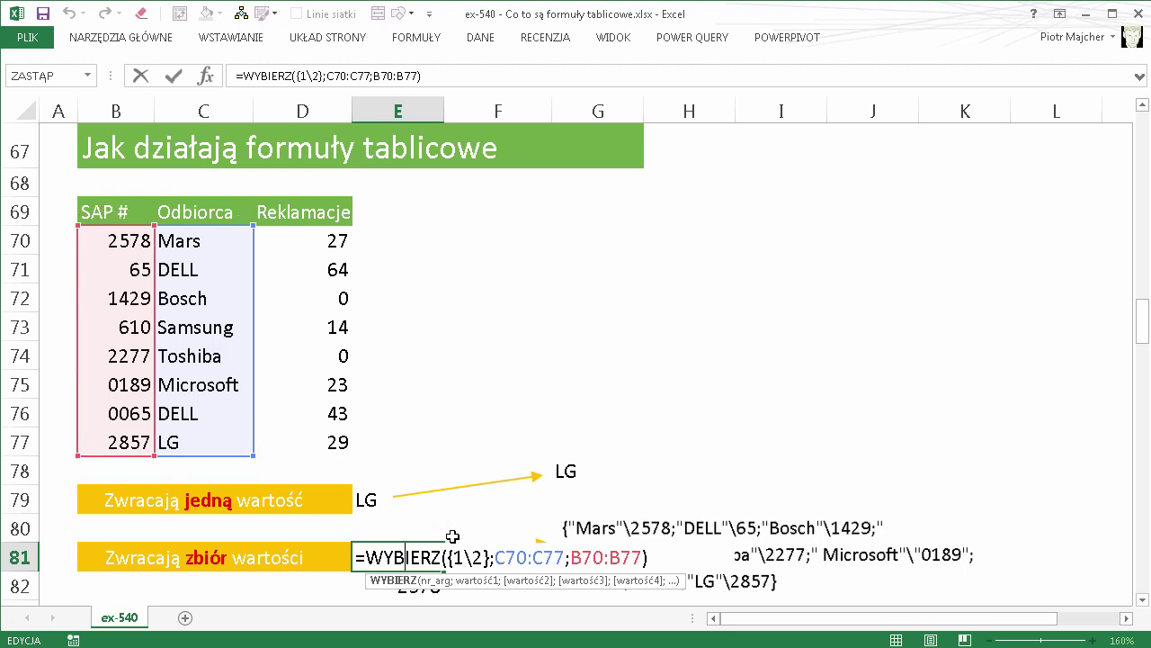
{"action": "key", "text": "Return"}
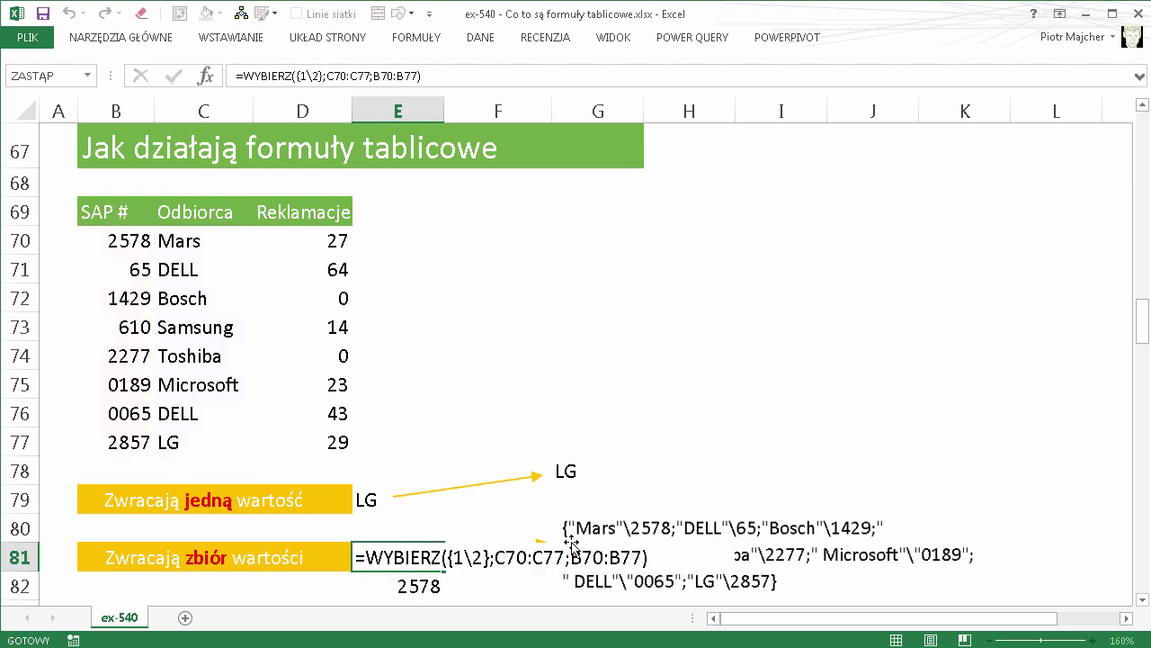
{"action": "key", "text": "Up"}
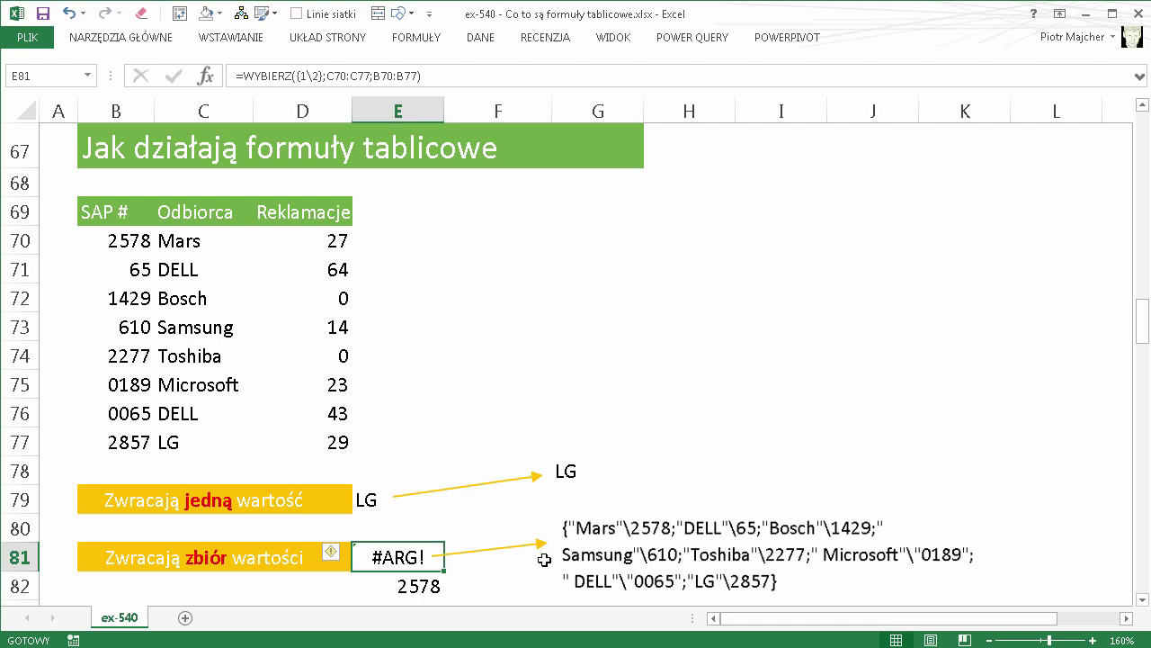
Re-enter E81 as an array formula showing Mars, then evaluate its WYBIERZ part with F9 and cancel
{"action": "double_click", "coordinate": [393, 555]}
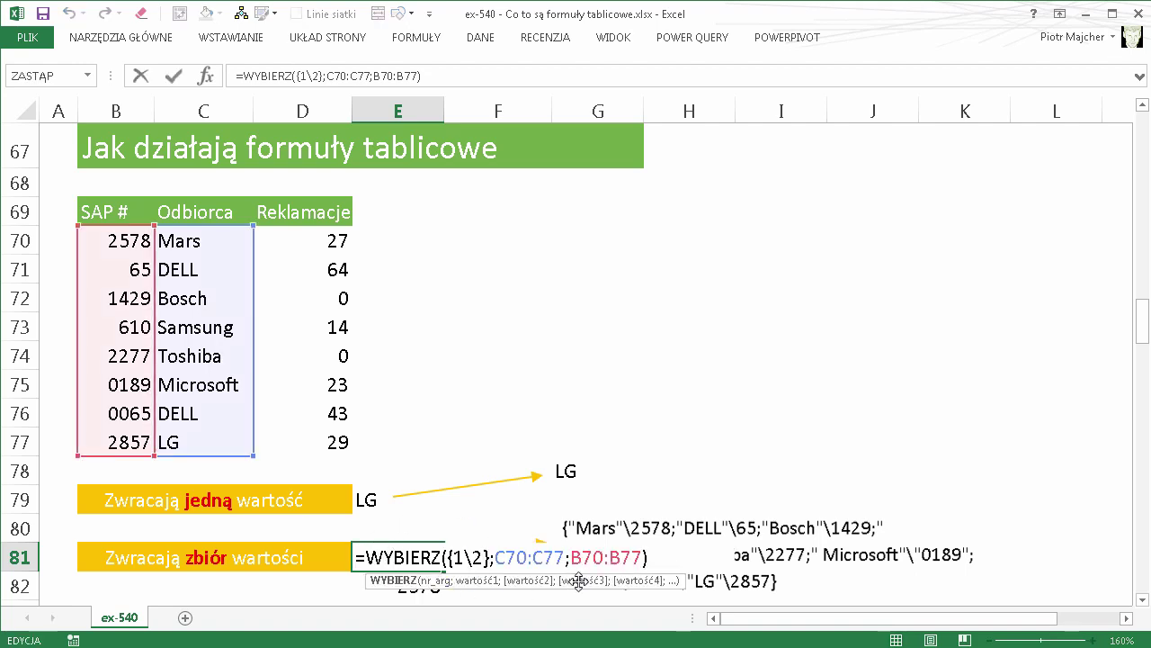
{"action": "key", "text": "ctrl+shift+Return"}
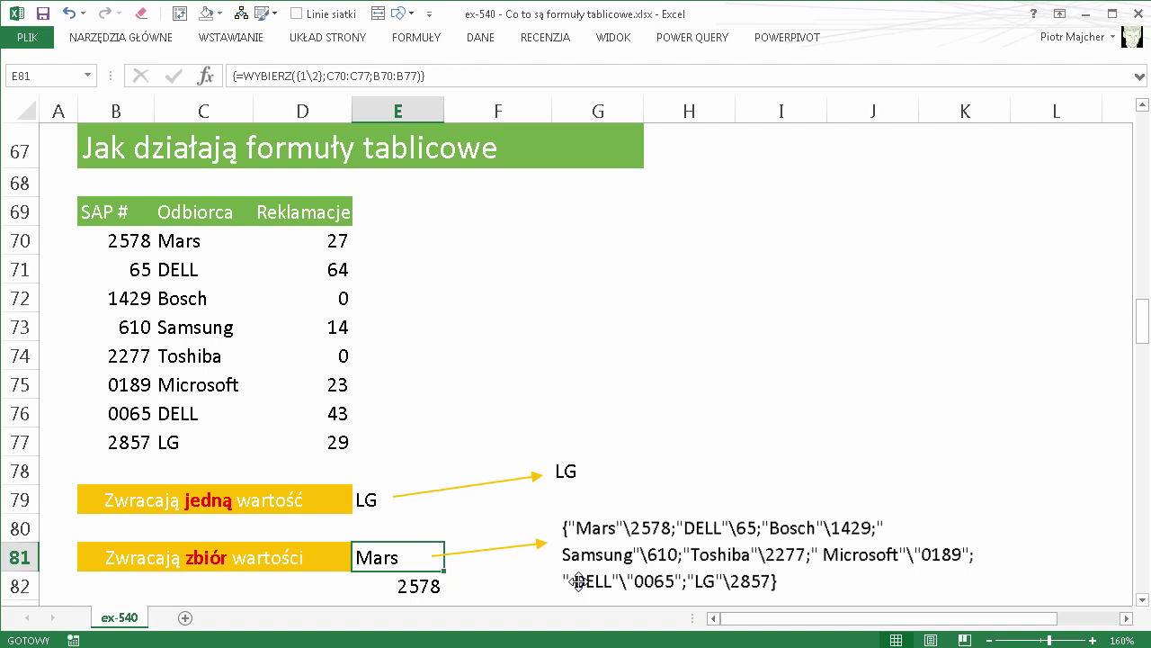
{"action": "double_click", "coordinate": [407, 557]}
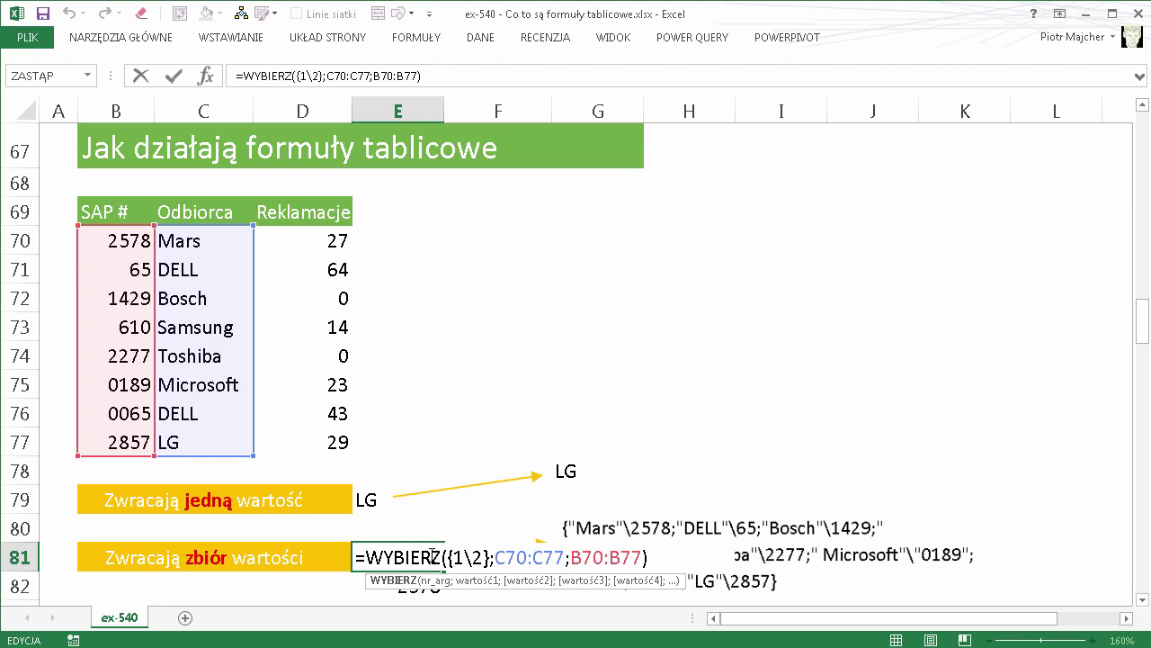
{"action": "key", "text": "F9"}
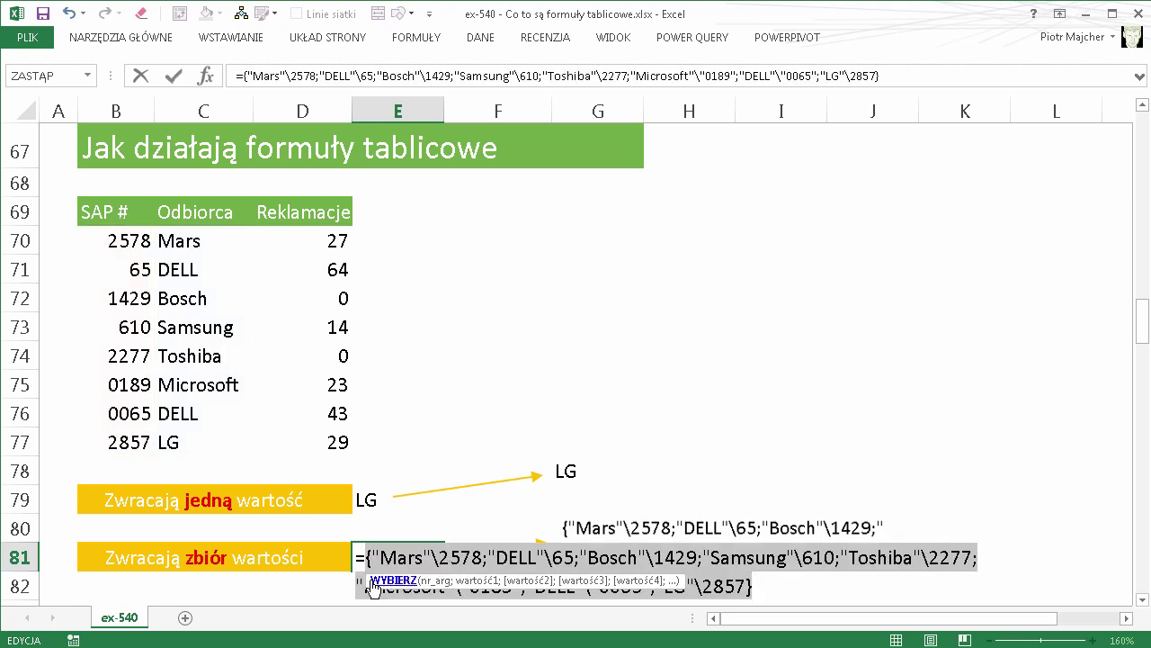
{"action": "left_click_drag", "start_coordinate": [369, 580], "coordinate": [466, 516]}
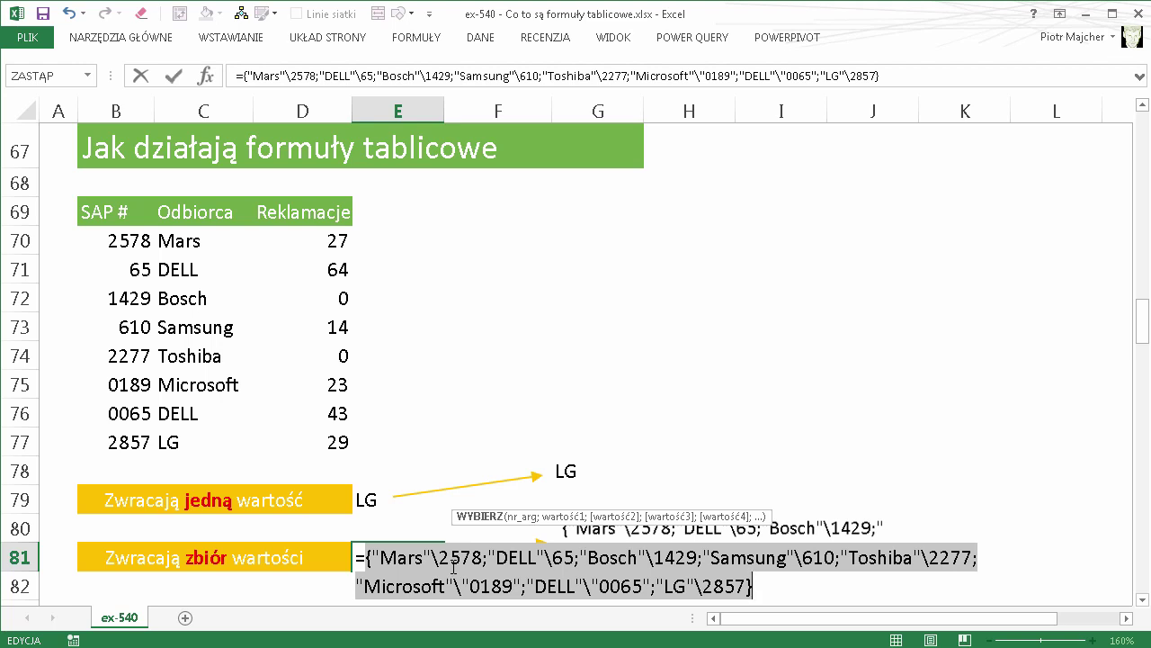
{"action": "key", "text": "Escape"}
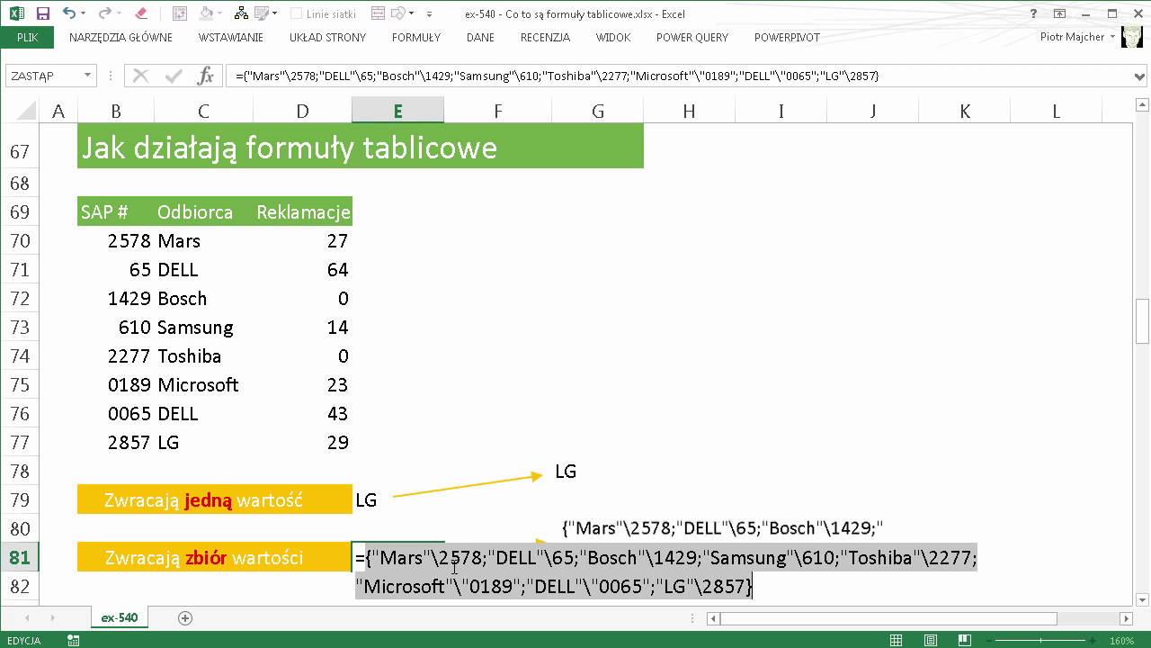
{"action": "left_click", "coordinate": [405, 585]}
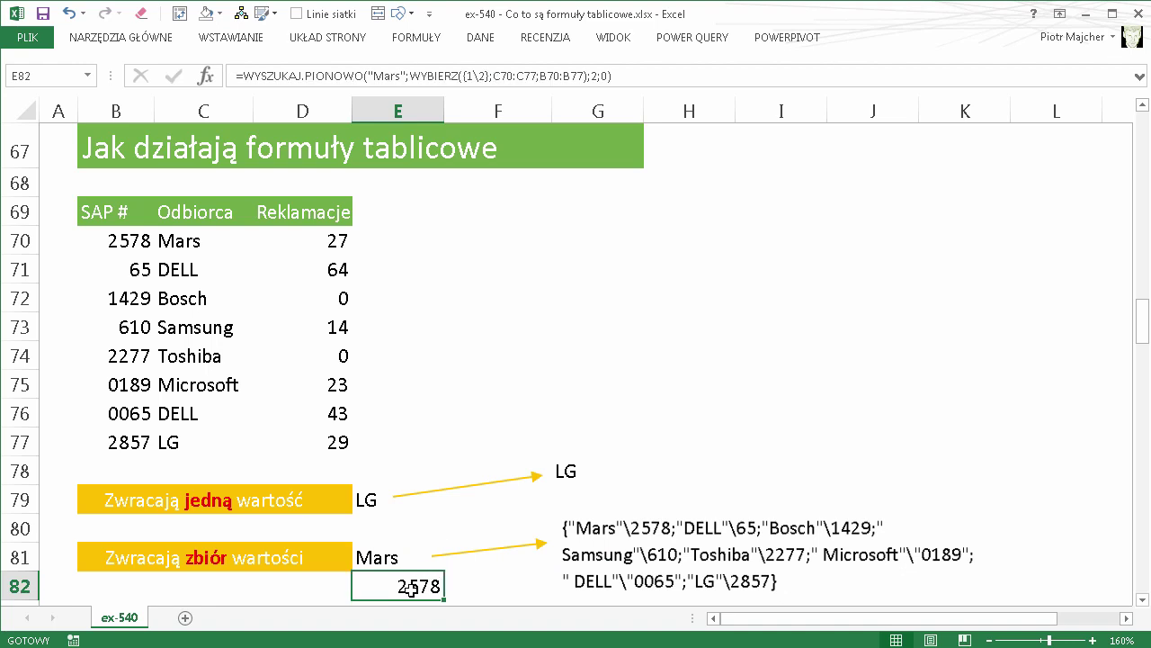
{"action": "double_click", "coordinate": [409, 586]}
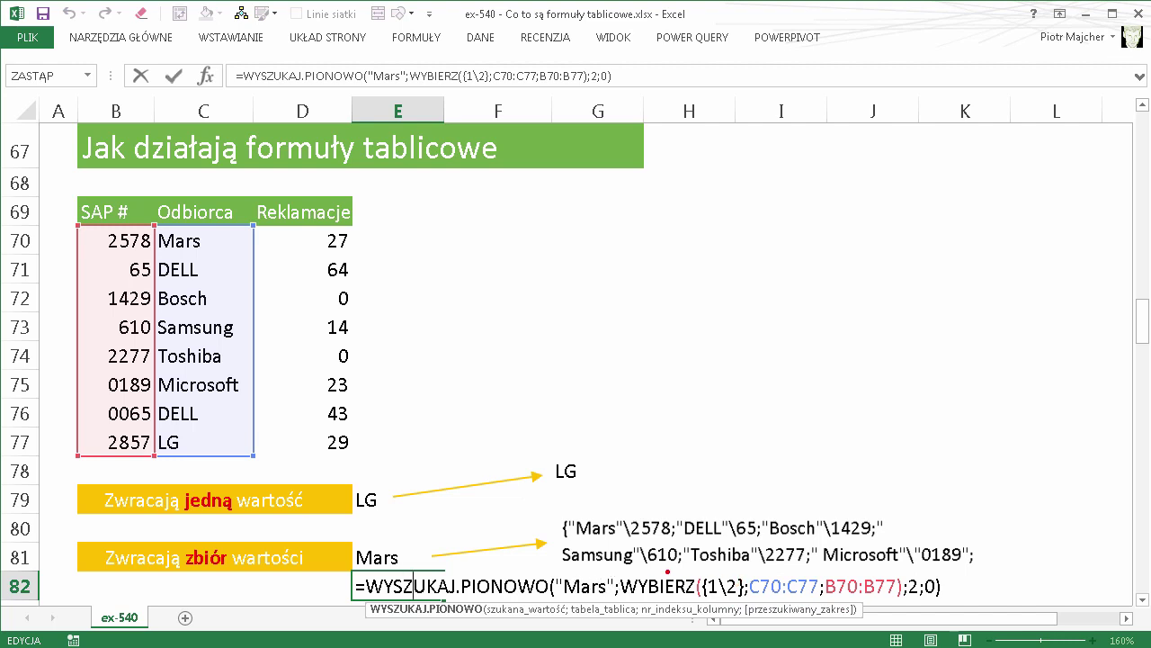
{"action": "mouse_move", "coordinate": [621, 569]}
{"action": "left_mouse_down"}
{"action": "mouse_move", "coordinate": [854, 611]}
{"action": "mouse_move", "coordinate": [599, 552]}
{"action": "left_mouse_up"}
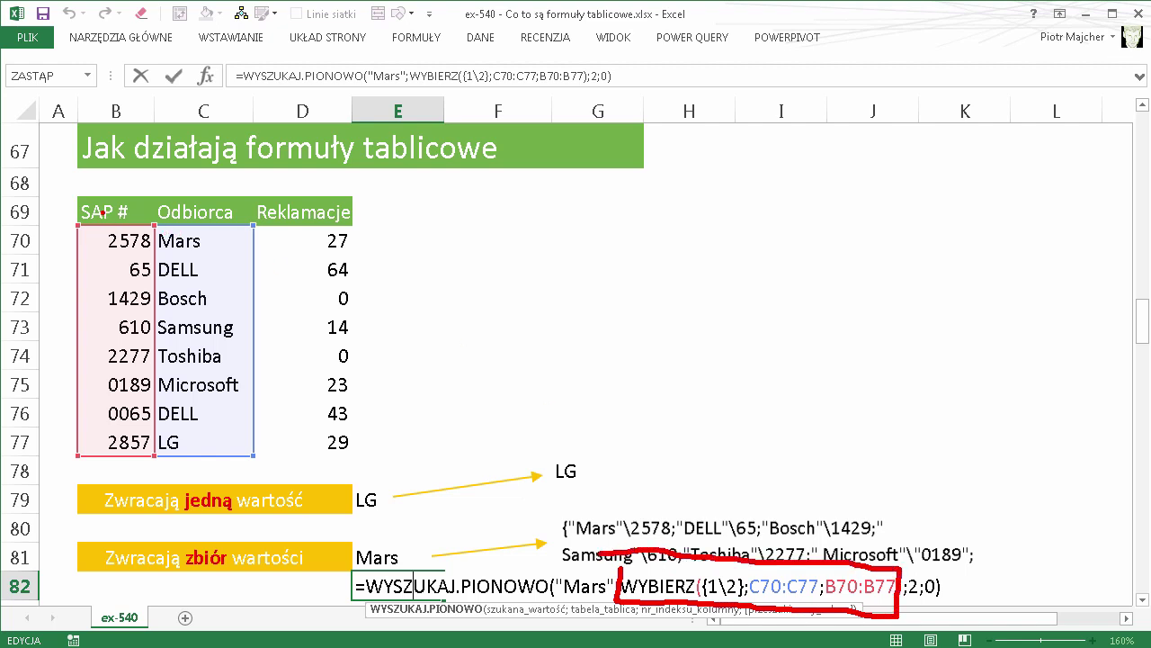
{"action": "mouse_move", "coordinate": [103, 212]}
{"action": "left_mouse_down"}
{"action": "mouse_move", "coordinate": [117, 205]}
{"action": "mouse_move", "coordinate": [67, 219]}
{"action": "left_mouse_up"}
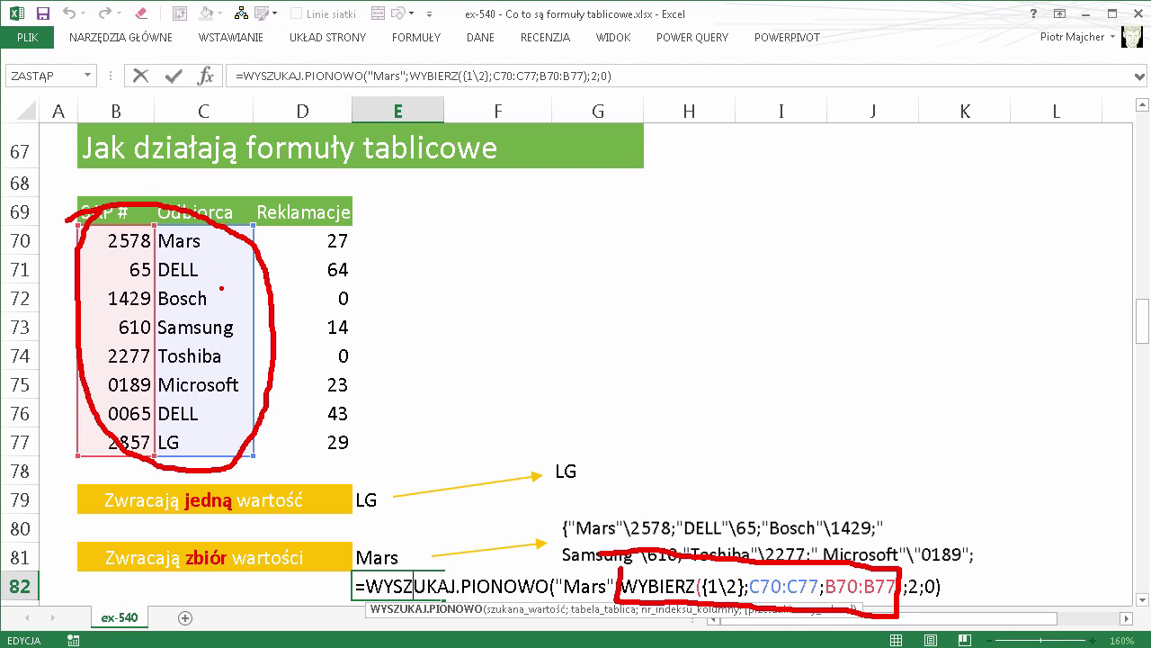
{"action": "key", "text": "Escape"}
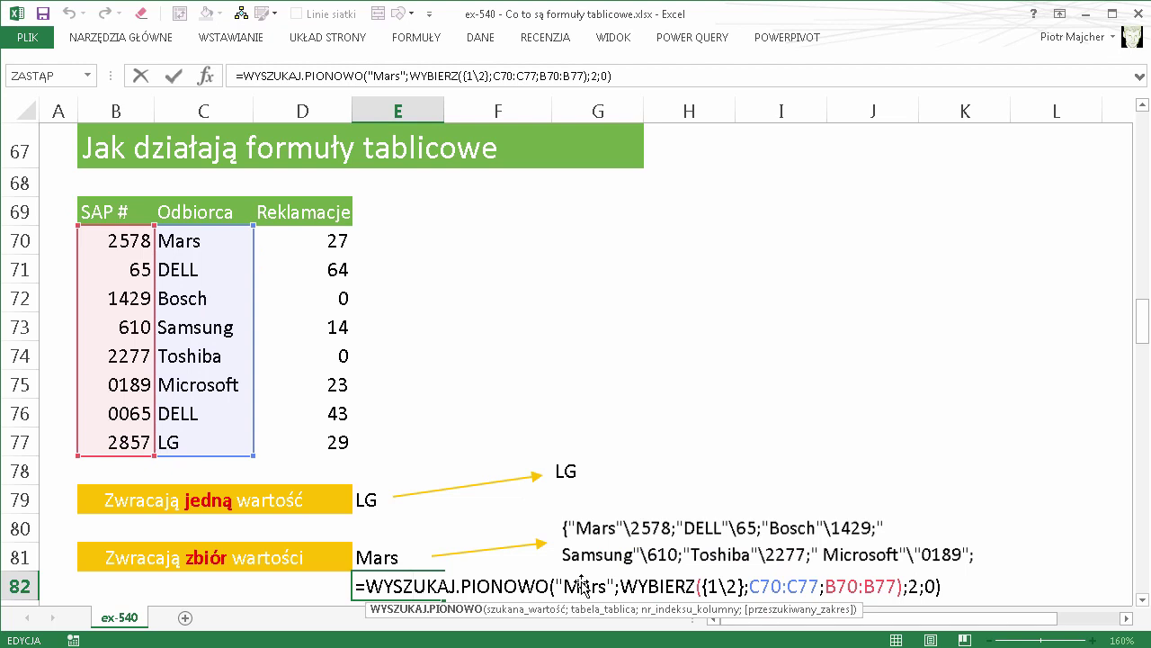
{"action": "key", "text": "Return"}
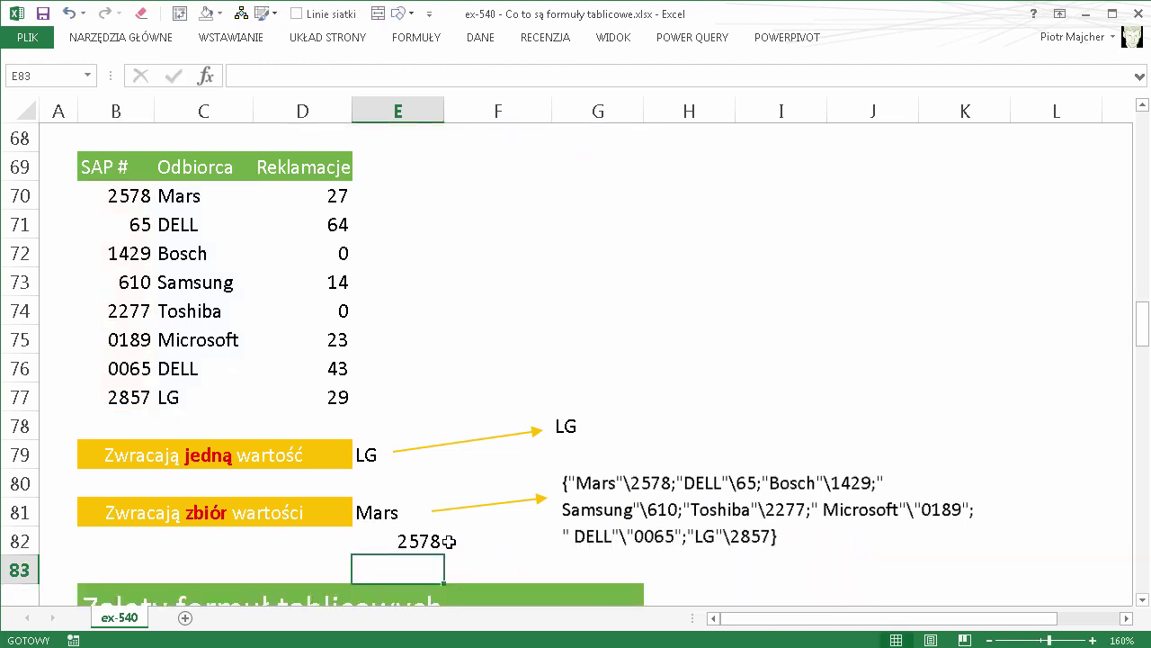
Scroll past the Zalety formuł tablicowych list down to the four drawbacks under Wady formuł tablicowych
{"action": "scroll", "coordinate": [449, 540], "scroll_direction": "down", "scroll_amount": 1}
{"action": "scroll", "coordinate": [448, 540], "scroll_direction": "down", "scroll_amount": 2}
{"action": "scroll", "coordinate": [449, 540], "scroll_direction": "down", "scroll_amount": 1}
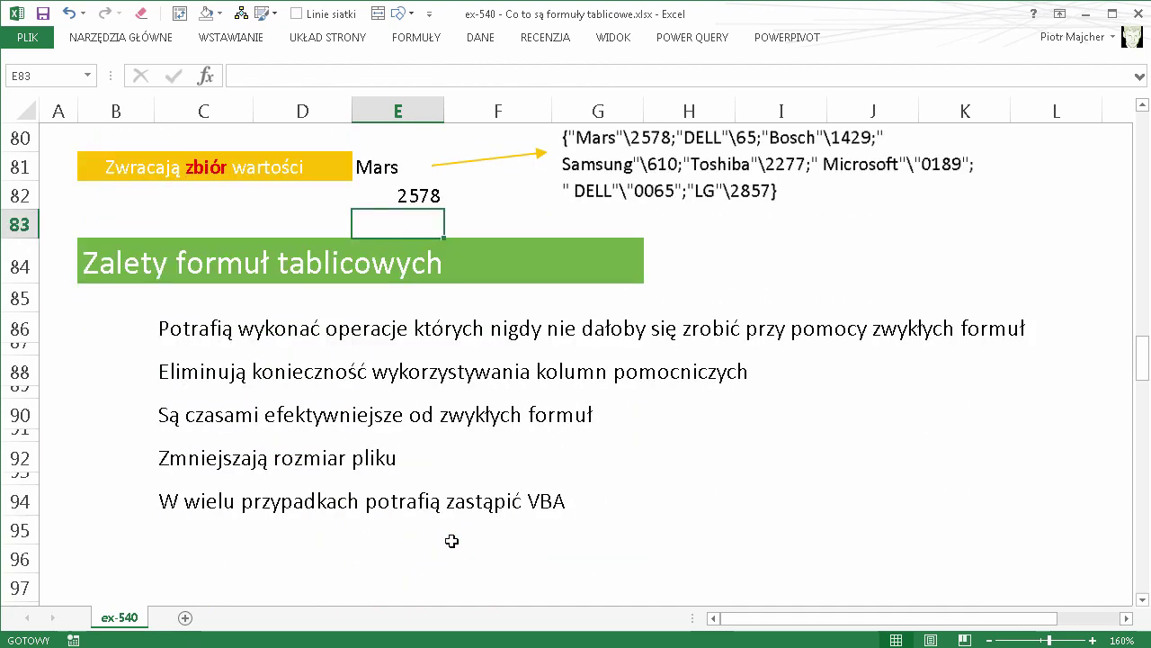
{"action": "scroll", "coordinate": [449, 539], "scroll_direction": "down", "scroll_amount": 1}
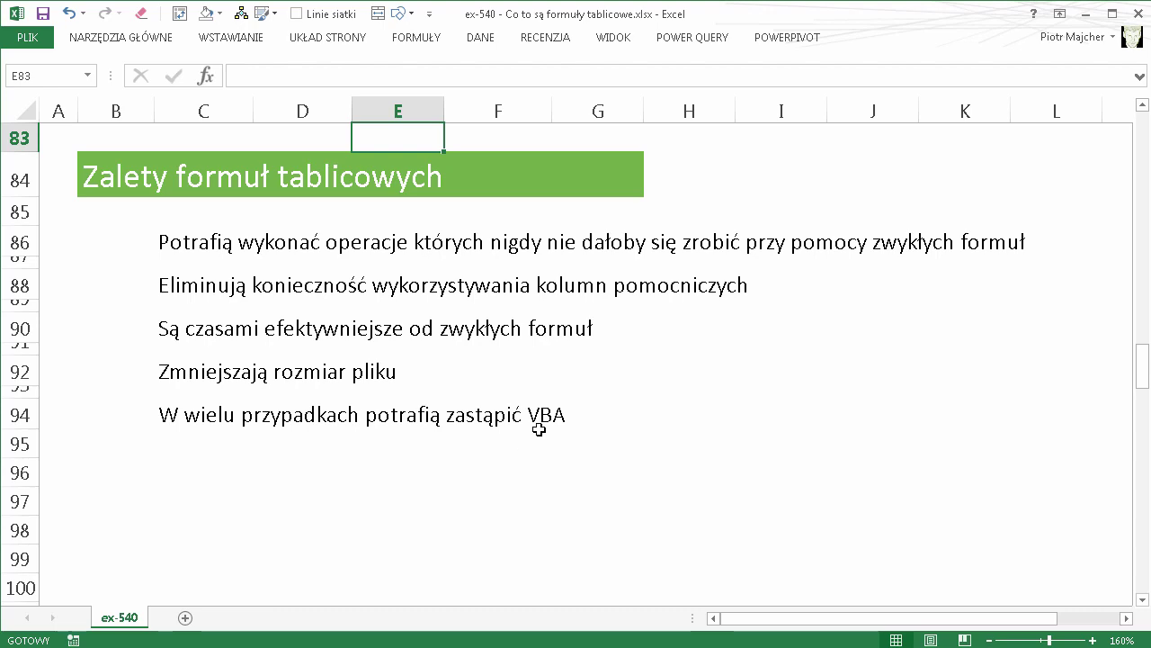
{"action": "scroll", "coordinate": [539, 429], "scroll_direction": "down", "scroll_amount": 4}
{"action": "scroll", "coordinate": [539, 429], "scroll_direction": "down", "scroll_amount": 1}
{"action": "scroll", "coordinate": [539, 429], "scroll_direction": "down", "scroll_amount": 1}
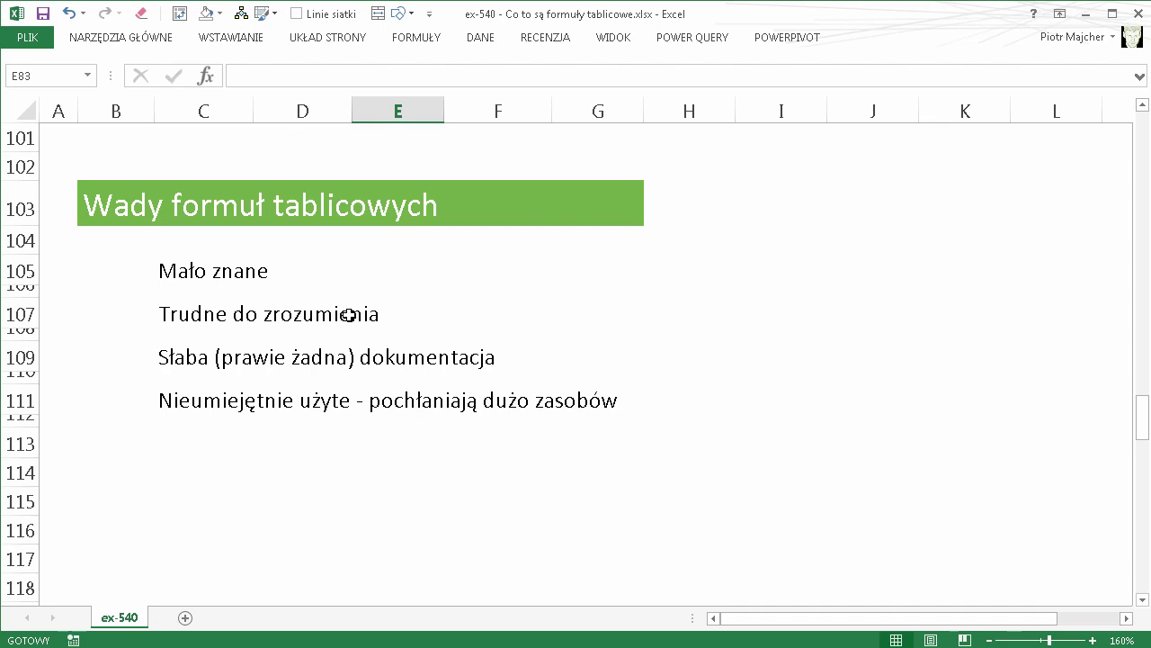
Page down to H129, showing the ExcelIsFun, pmsocho and Ctrl+Shift+Enter book links
{"action": "key", "text": "Page_Down"}
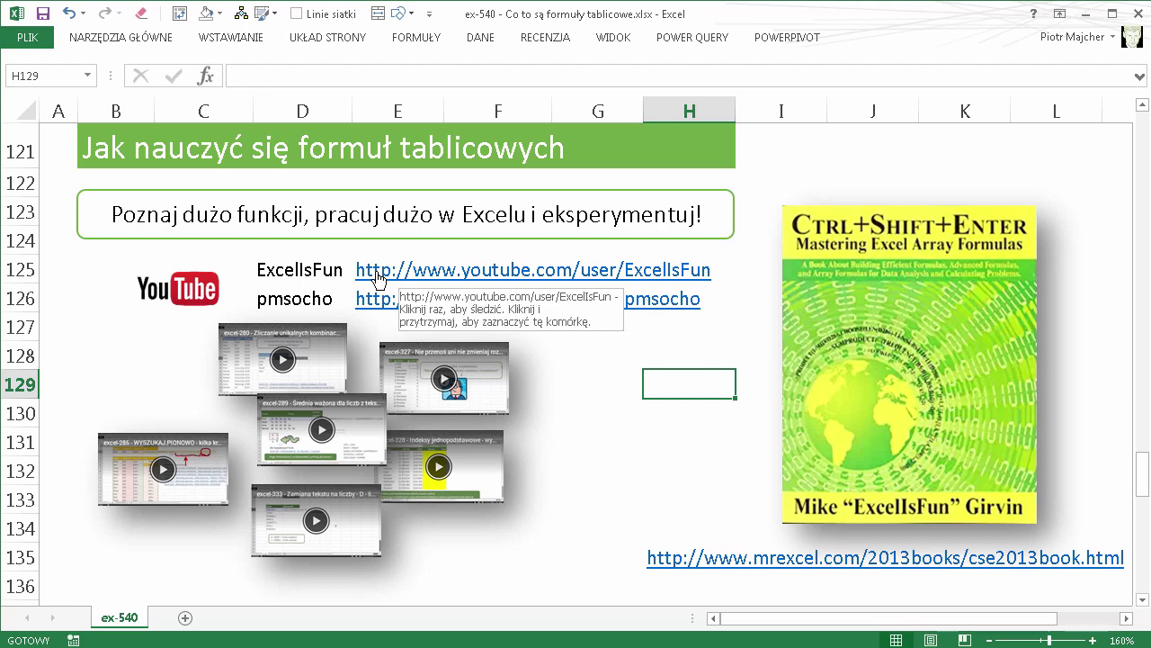
Frame the book cover and underline the mrexcel.com link in red, then clear the ink
{"action": "left_click_drag", "start_coordinate": [750, 186], "coordinate": [1062, 541]}
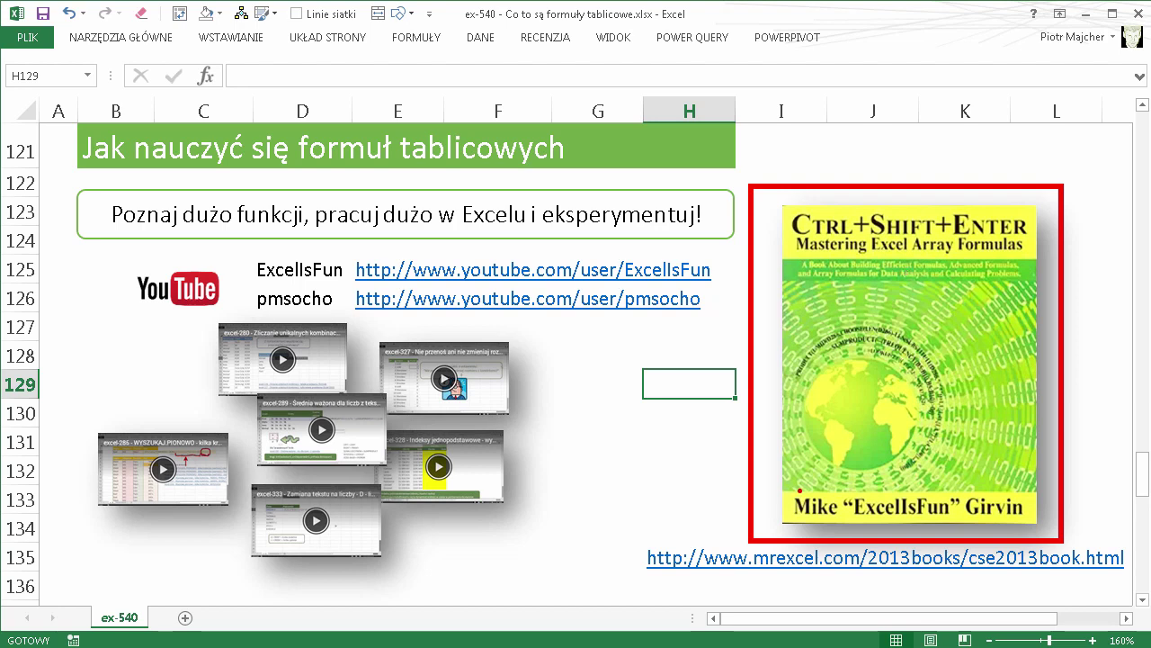
{"action": "mouse_move", "coordinate": [669, 533]}
{"action": "left_mouse_down"}
{"action": "mouse_move", "coordinate": [896, 590]}
{"action": "mouse_move", "coordinate": [1068, 539]}
{"action": "left_mouse_up"}
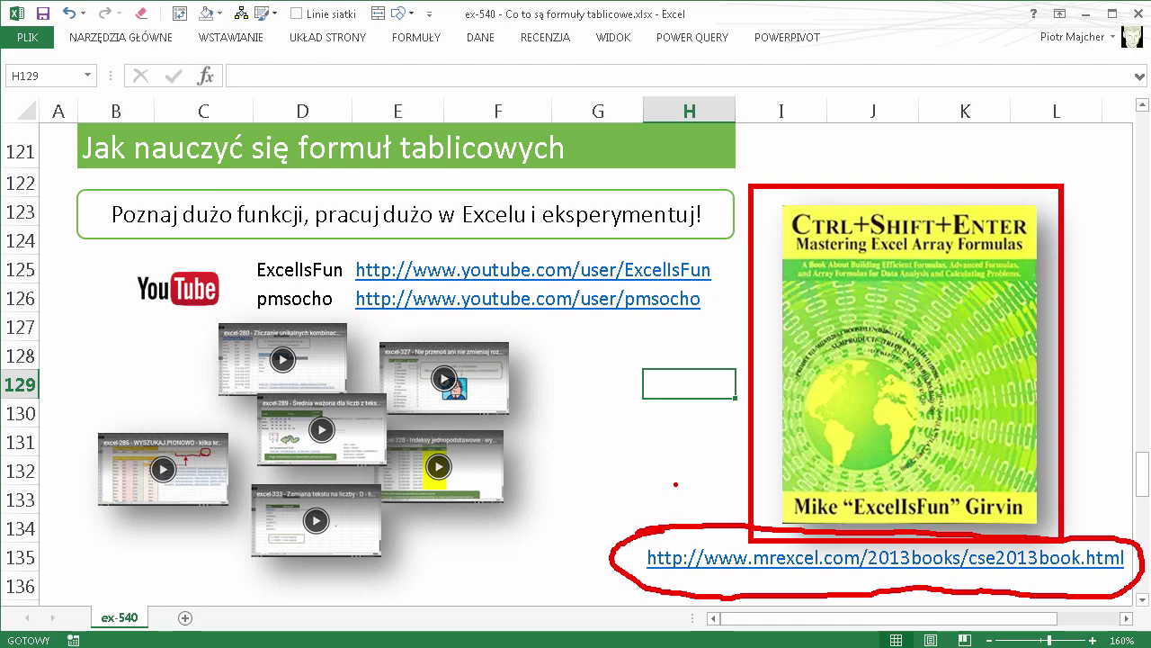
{"action": "key", "text": "Escape"}
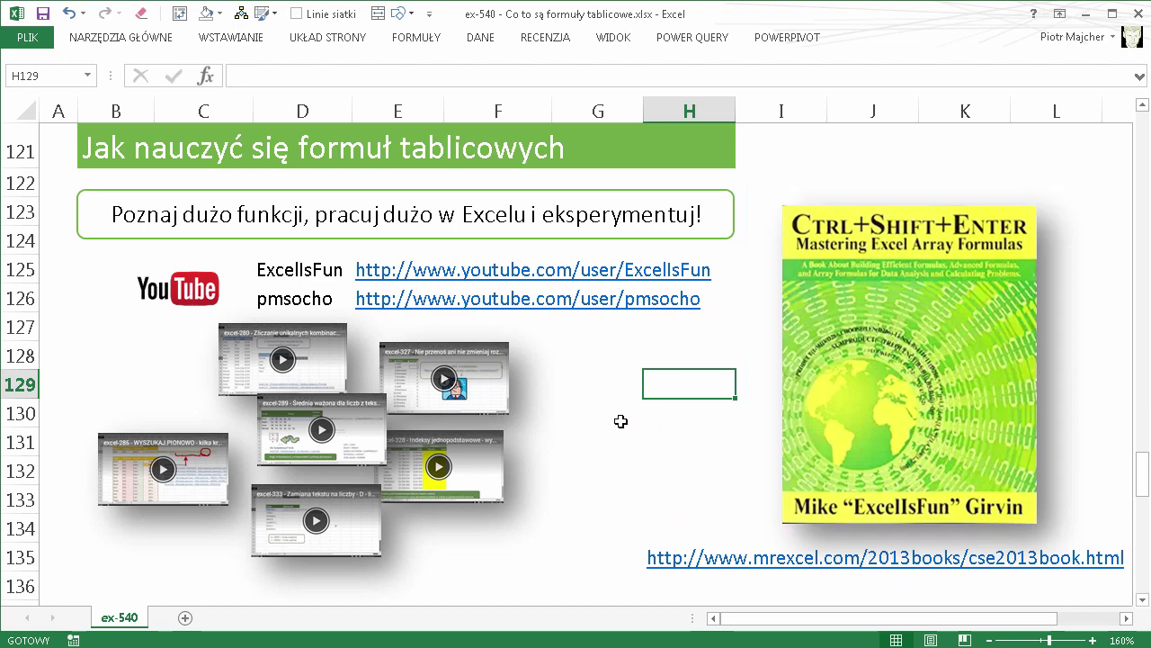
Scroll down to the 'Excel - formuły tablicowe' training banner at row 139
{"action": "scroll", "coordinate": [621, 421], "scroll_direction": "down", "scroll_amount": 2}
{"action": "scroll", "coordinate": [621, 421], "scroll_direction": "down", "scroll_amount": 1}
{"action": "scroll", "coordinate": [620, 421], "scroll_direction": "down", "scroll_amount": 2}
{"action": "scroll", "coordinate": [620, 421], "scroll_direction": "down", "scroll_amount": 1}
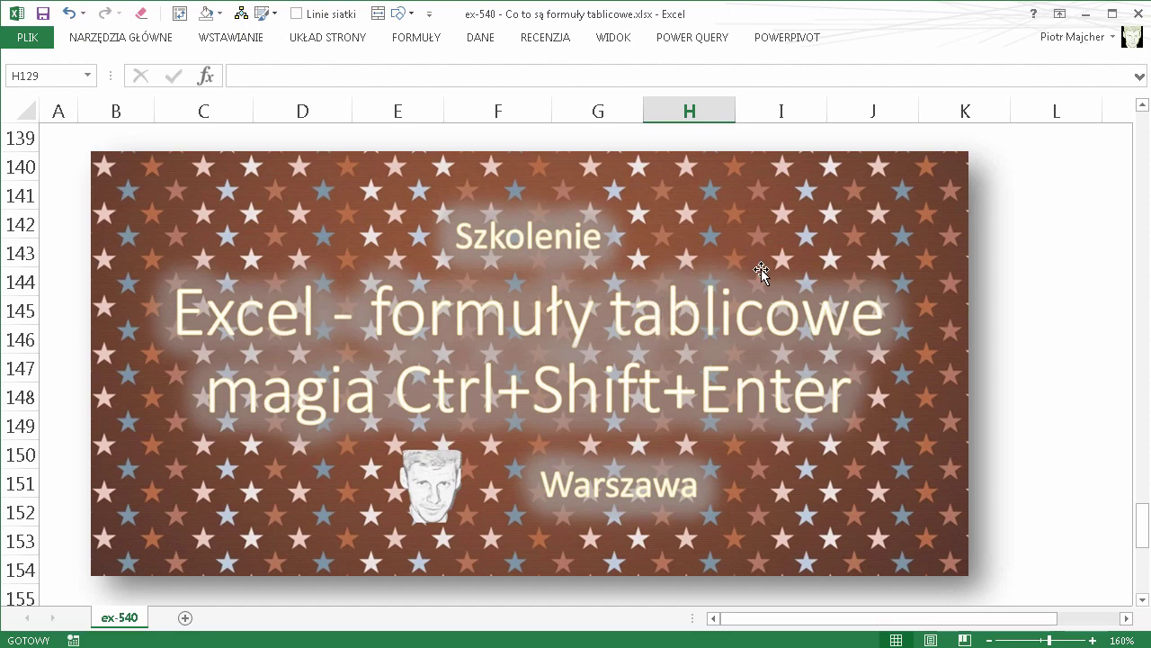
Scroll to the Przykład formuły tablicowej table, empty C170, and select D161:D168 to check its statistics
{"action": "scroll", "coordinate": [762, 272], "scroll_direction": "down", "scroll_amount": 1}
{"action": "scroll", "coordinate": [762, 273], "scroll_direction": "down", "scroll_amount": 4}
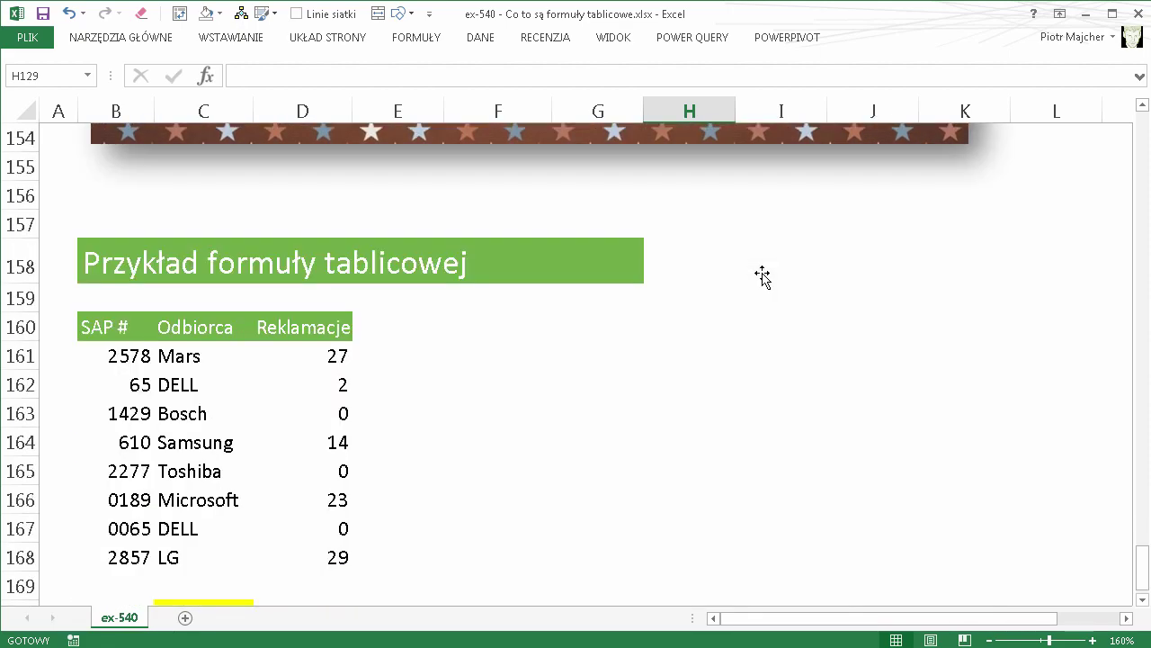
{"action": "scroll", "coordinate": [762, 276], "scroll_direction": "down", "scroll_amount": 1}
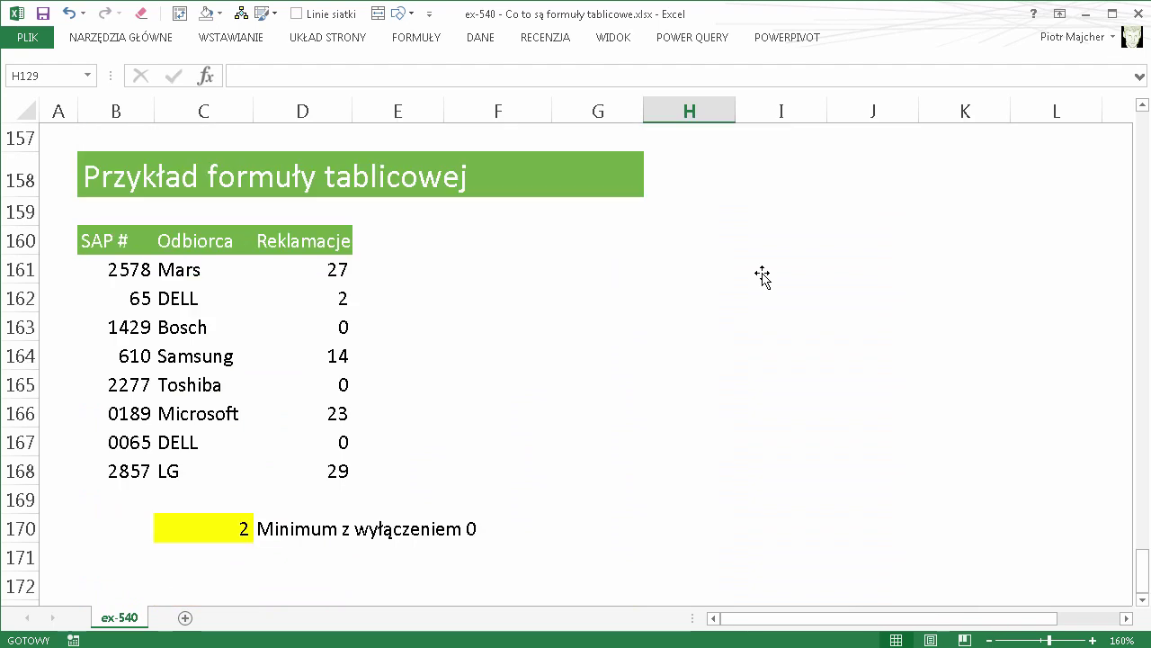
{"action": "left_click", "coordinate": [218, 530]}
{"action": "key", "text": "Delete"}
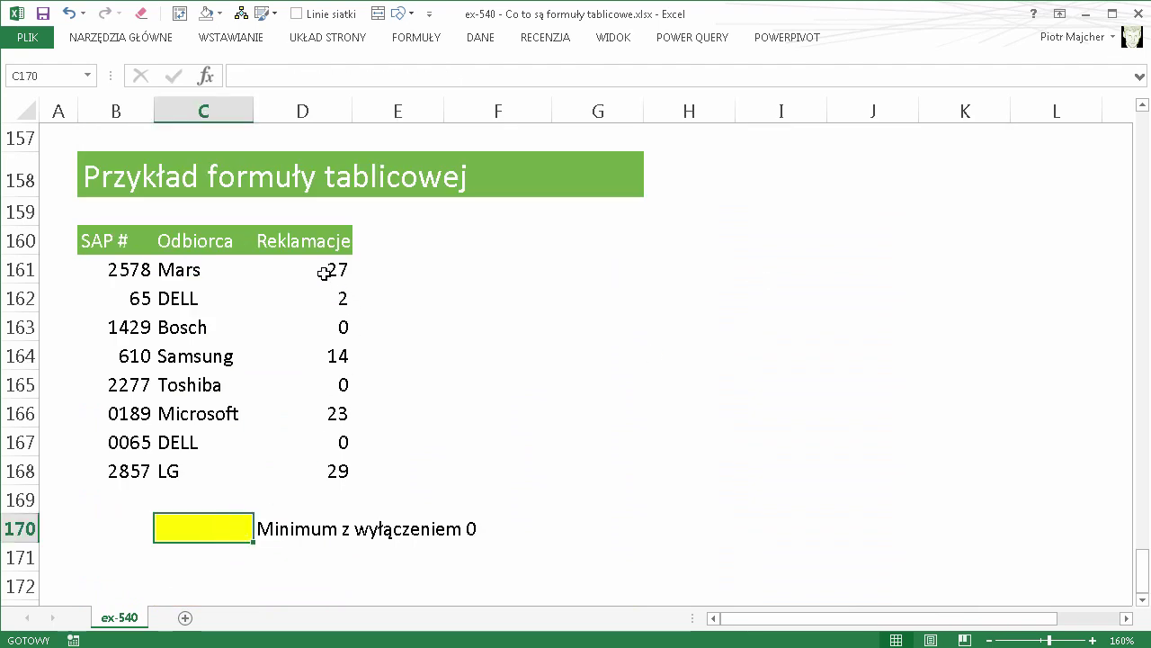
{"action": "left_click_drag", "start_coordinate": [326, 269], "coordinate": [319, 466]}
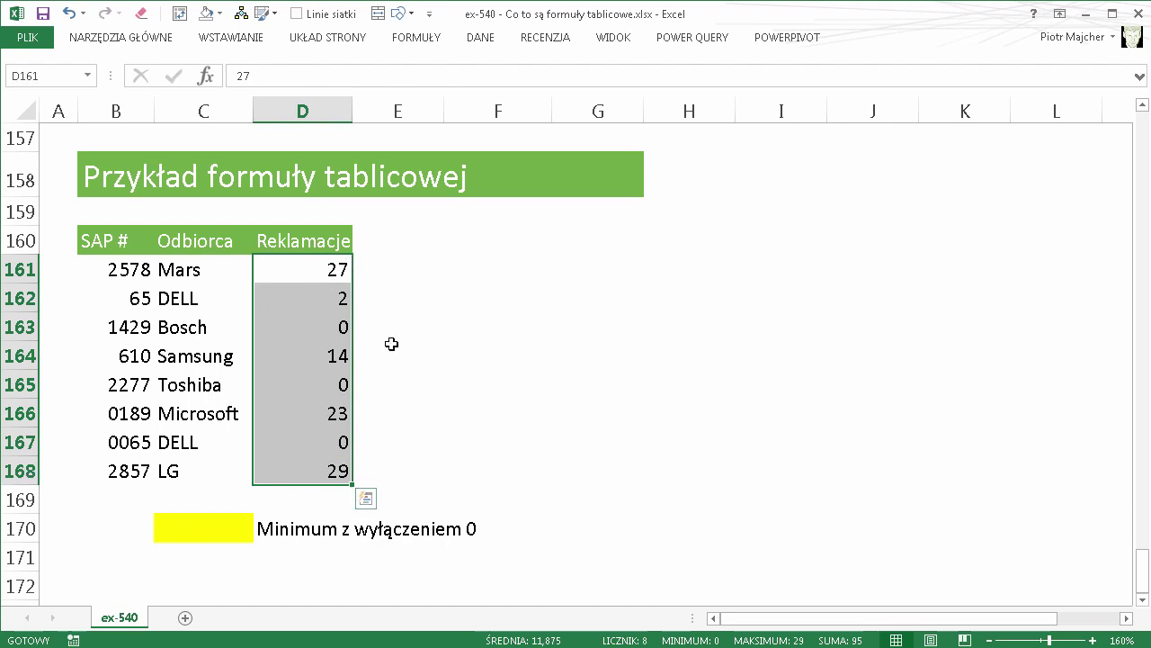
In C170 begin the formula =min(JEŻELI( using the JEŻELI suggestion
{"action": "left_click", "coordinate": [225, 529]}
{"action": "type", "text": "=min"}
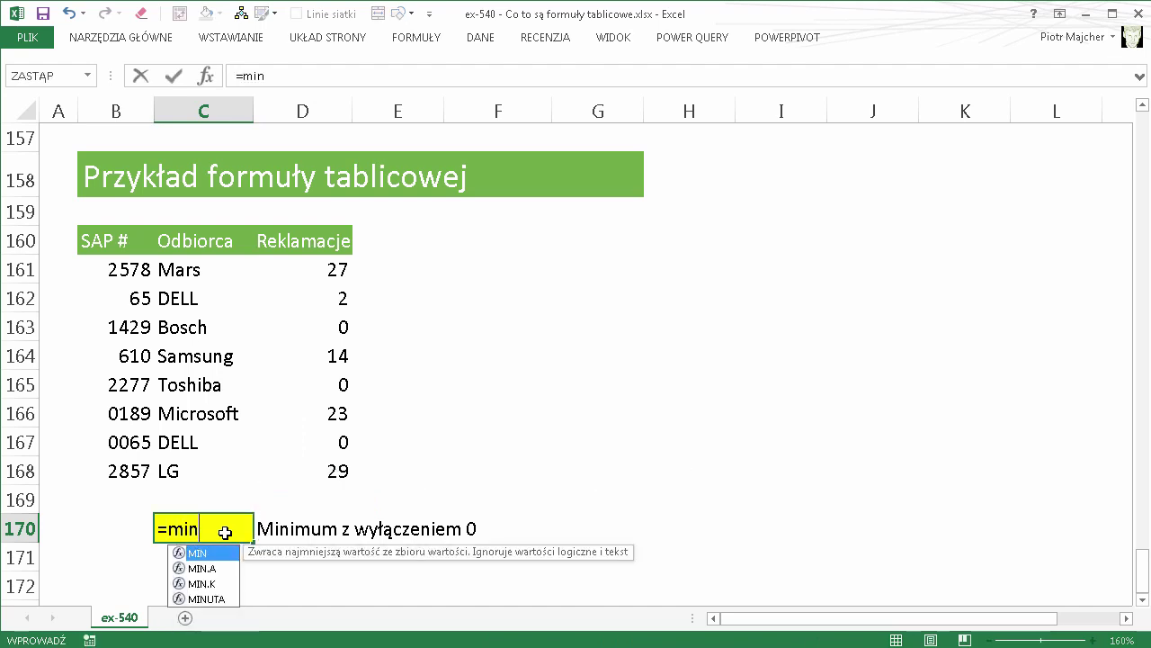
{"action": "type", "text": "("}
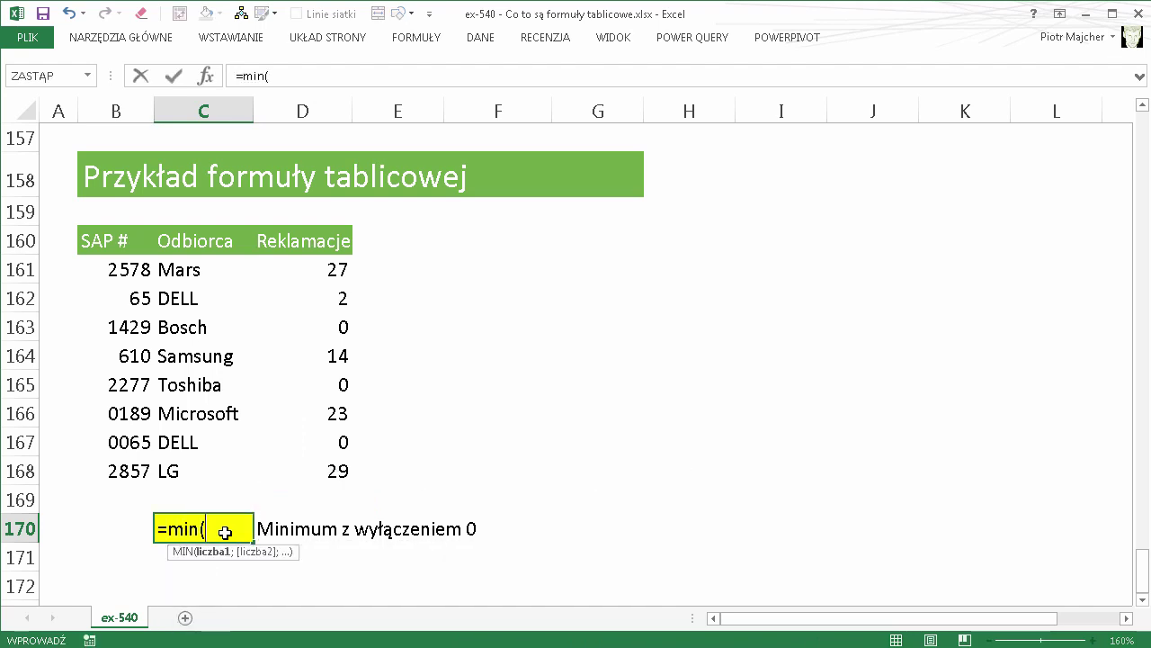
{"action": "left_click_drag", "start_coordinate": [337, 268], "coordinate": [316, 462]}
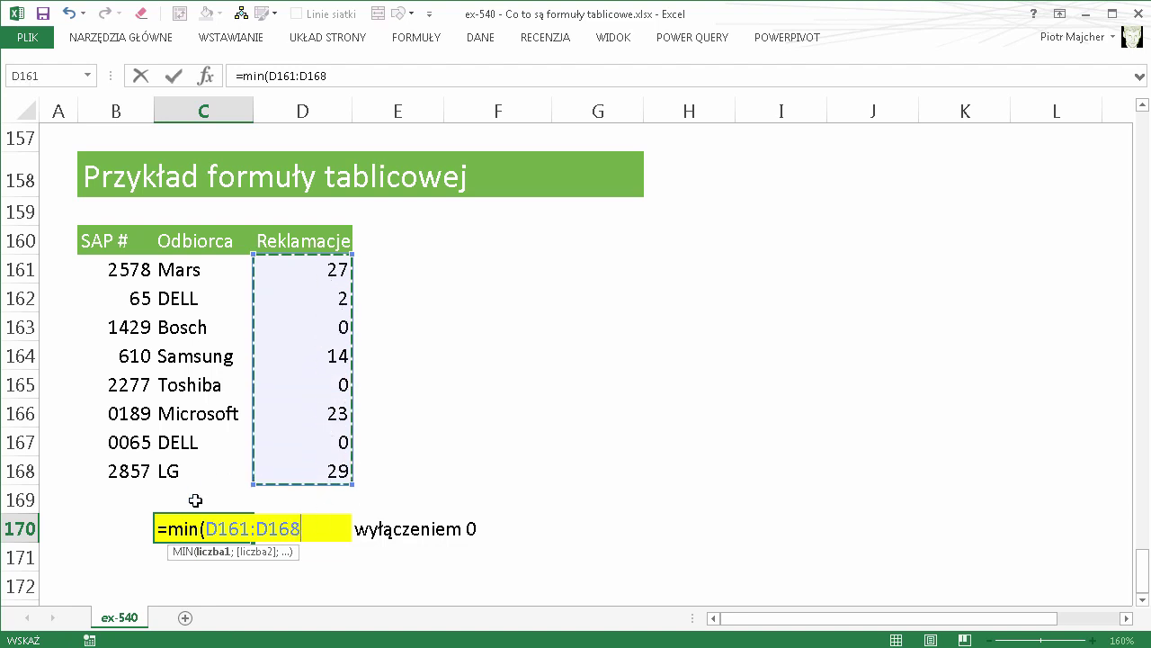
{"action": "key", "text": "BackSpace"}
{"action": "key", "text": "BackSpace"}
{"action": "key", "text": "BackSpace"}
{"action": "key", "text": "BackSpace"}
{"action": "key", "text": "BackSpace"}
{"action": "key", "text": "BackSpace"}
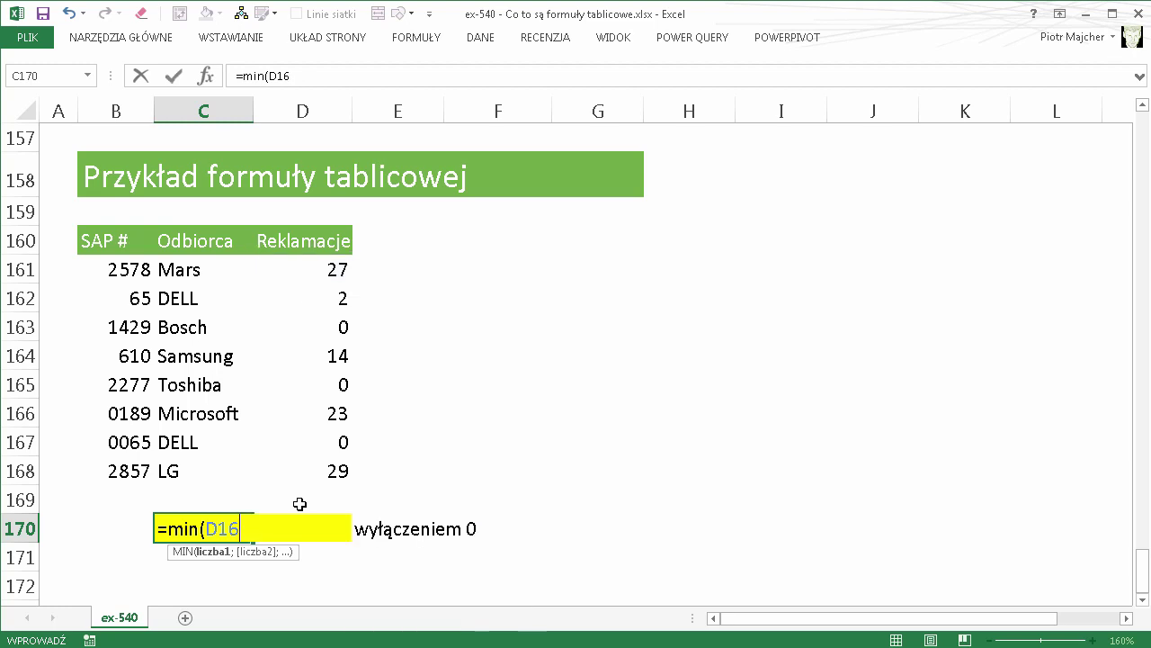
{"action": "key", "text": "BackSpace"}
{"action": "key", "text": "BackSpace"}
{"action": "key", "text": "BackSpace"}
{"action": "key", "text": "BackSpace"}
{"action": "type", "text": "("}
{"action": "type", "text": "je"}
{"action": "key", "text": "Tab"}
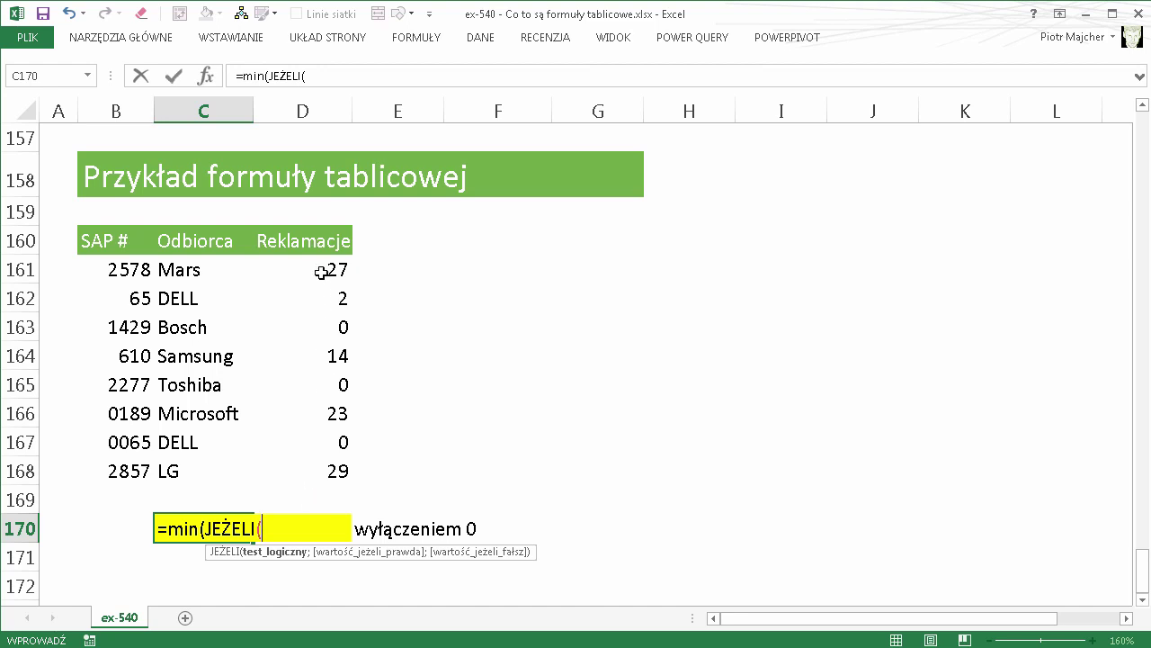
Complete JEŻELI(D161:D168<>0;D161:D168) and select that JEŻELI part of the formula
{"action": "left_click_drag", "start_coordinate": [322, 269], "coordinate": [315, 460]}
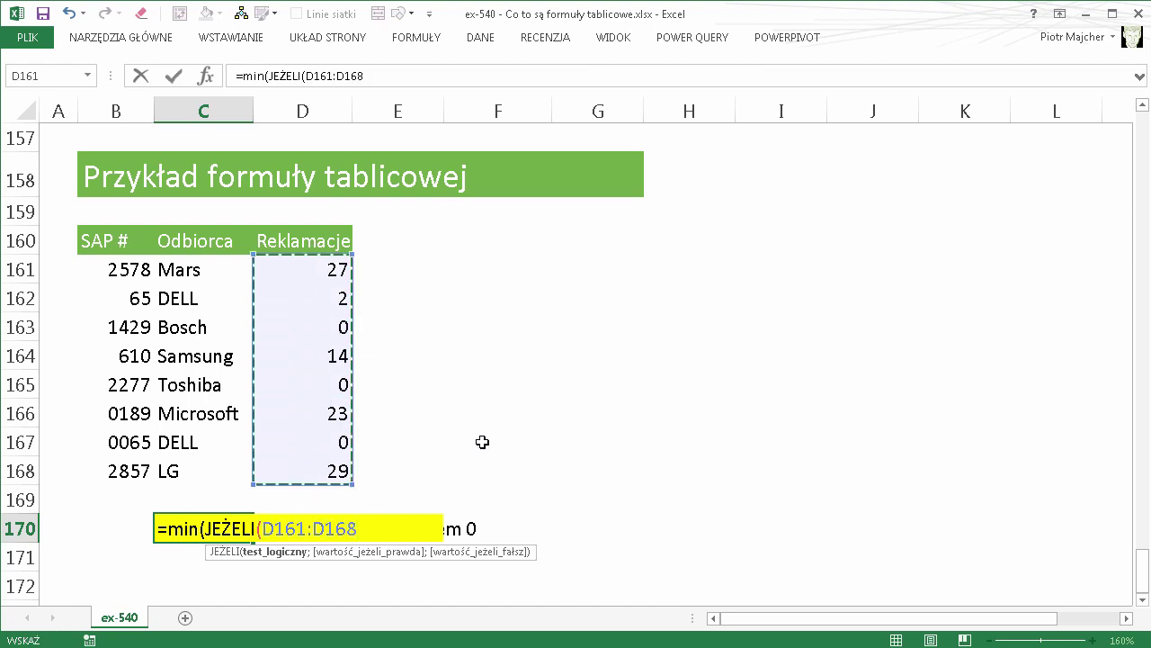
{"action": "type", "text": "<"}
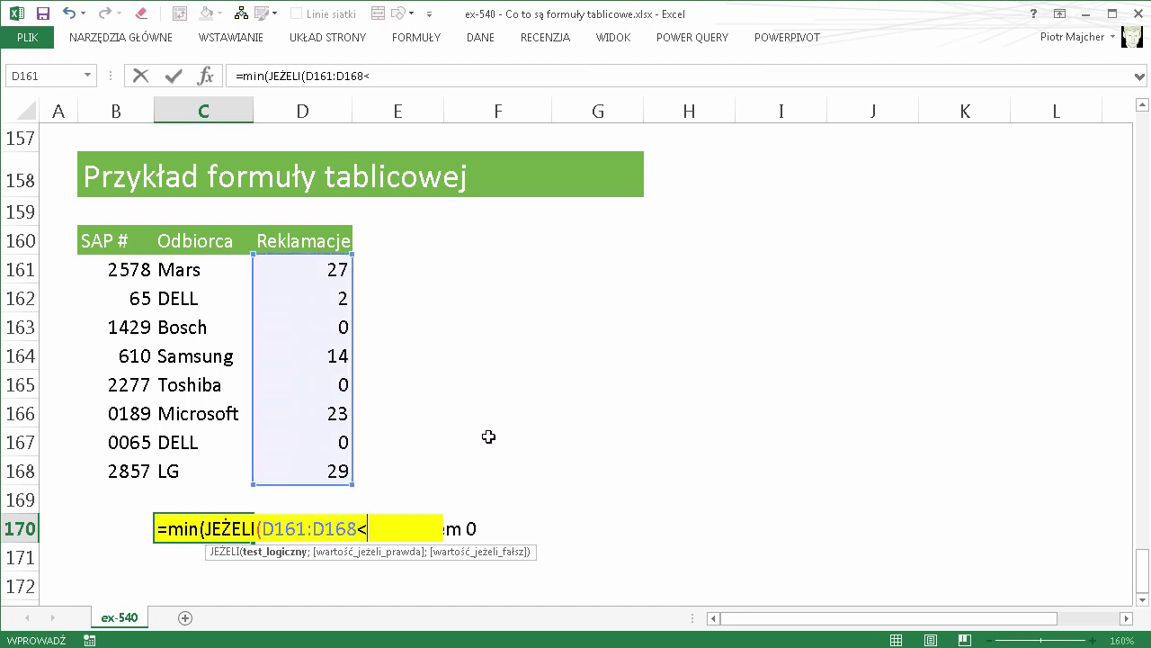
{"action": "type", "text": ">0;"}
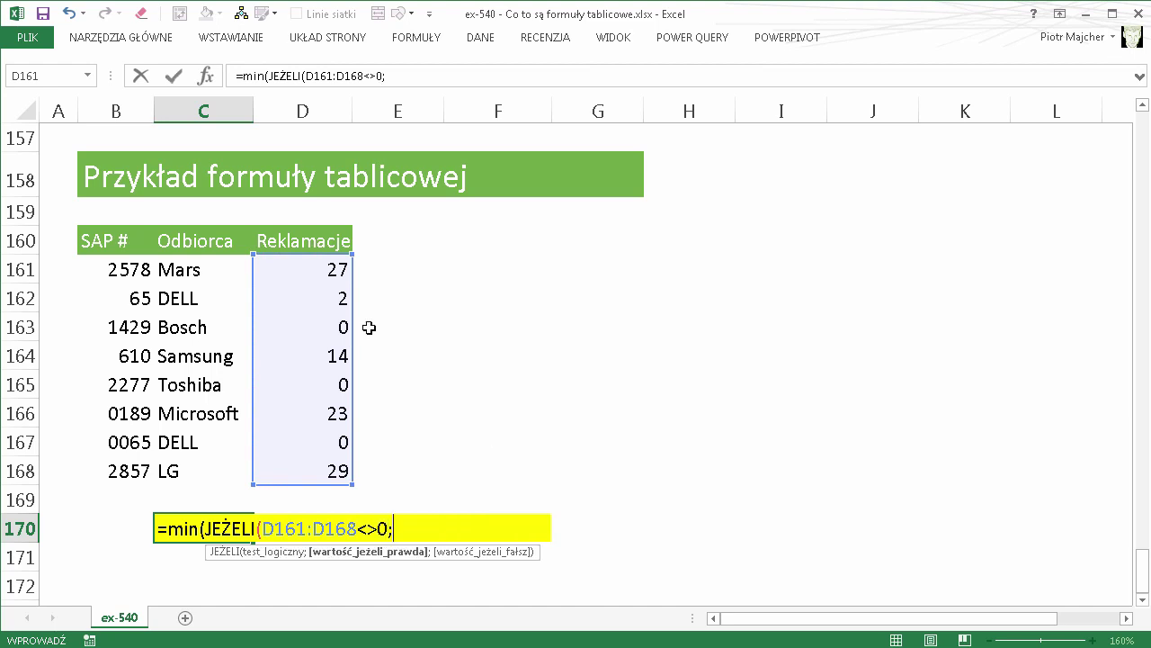
{"action": "left_click", "coordinate": [333, 277]}
{"action": "left_click_drag", "start_coordinate": [333, 278], "coordinate": [321, 465]}
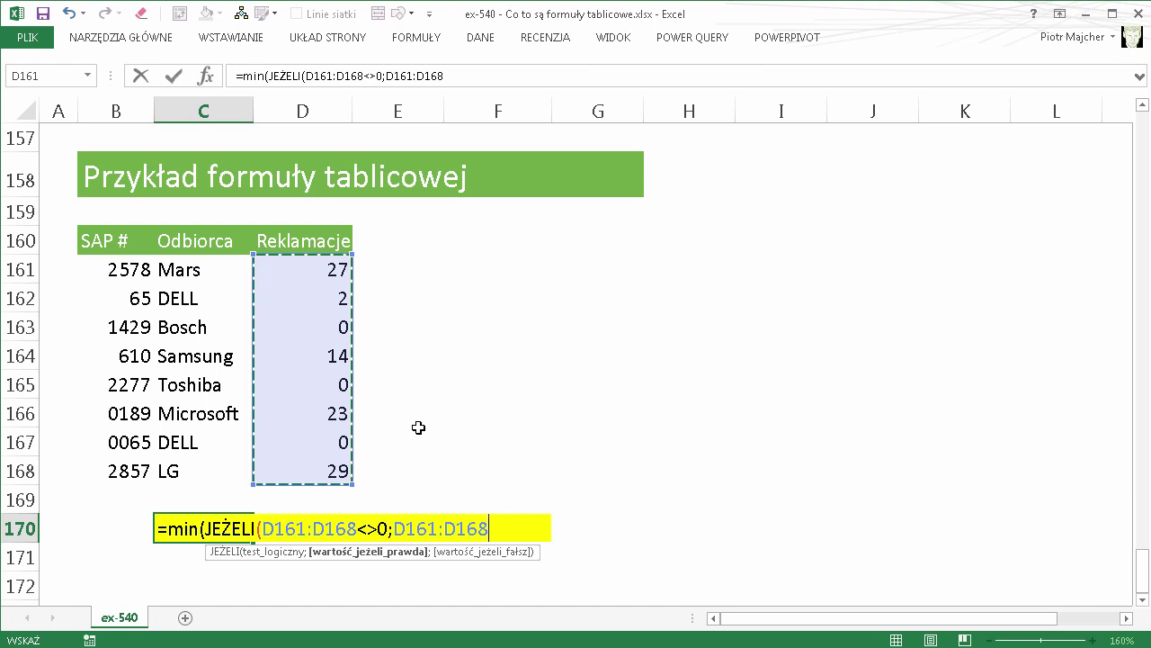
{"action": "type", "text": ")"}
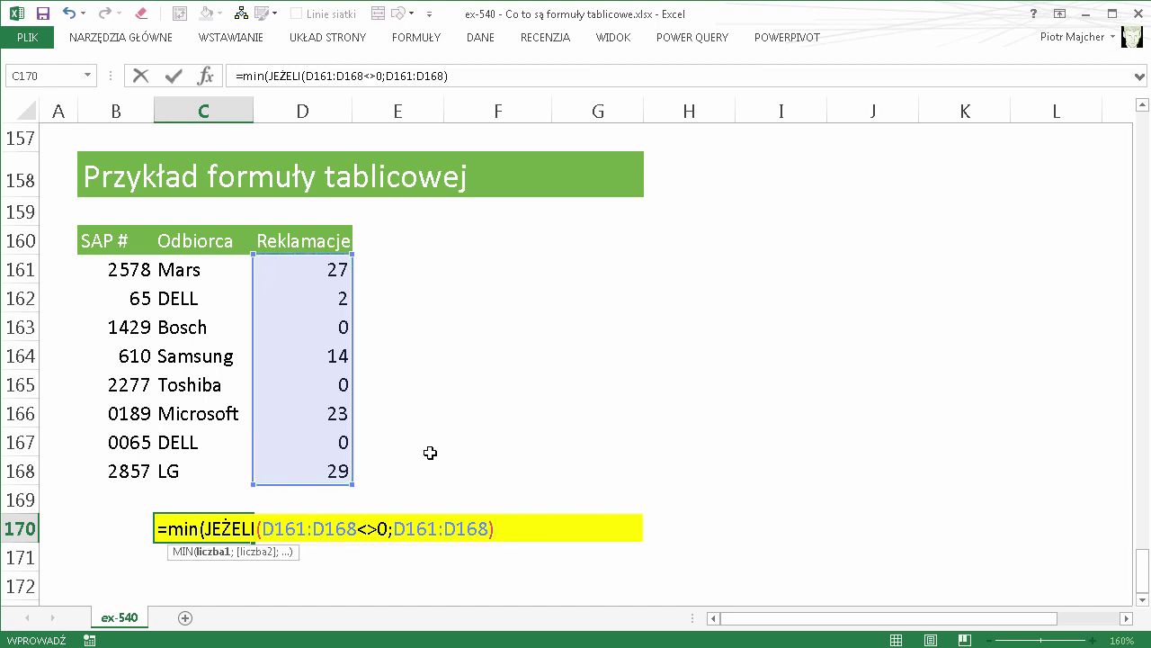
{"action": "left_click_drag", "start_coordinate": [496, 528], "coordinate": [206, 528]}
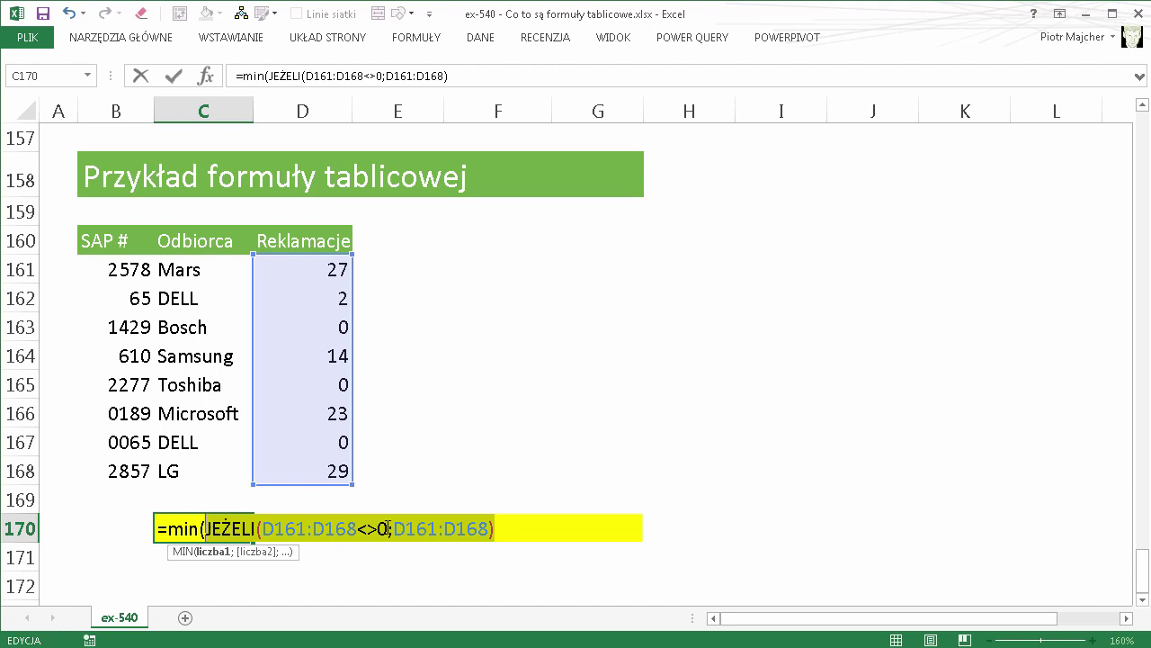
Preview the JEŻELI array, then close =MIN(JEŻELI(D161:D168<>0;D161:D168)) and commit it as an array formula returning 2
{"action": "key", "text": "F9"}
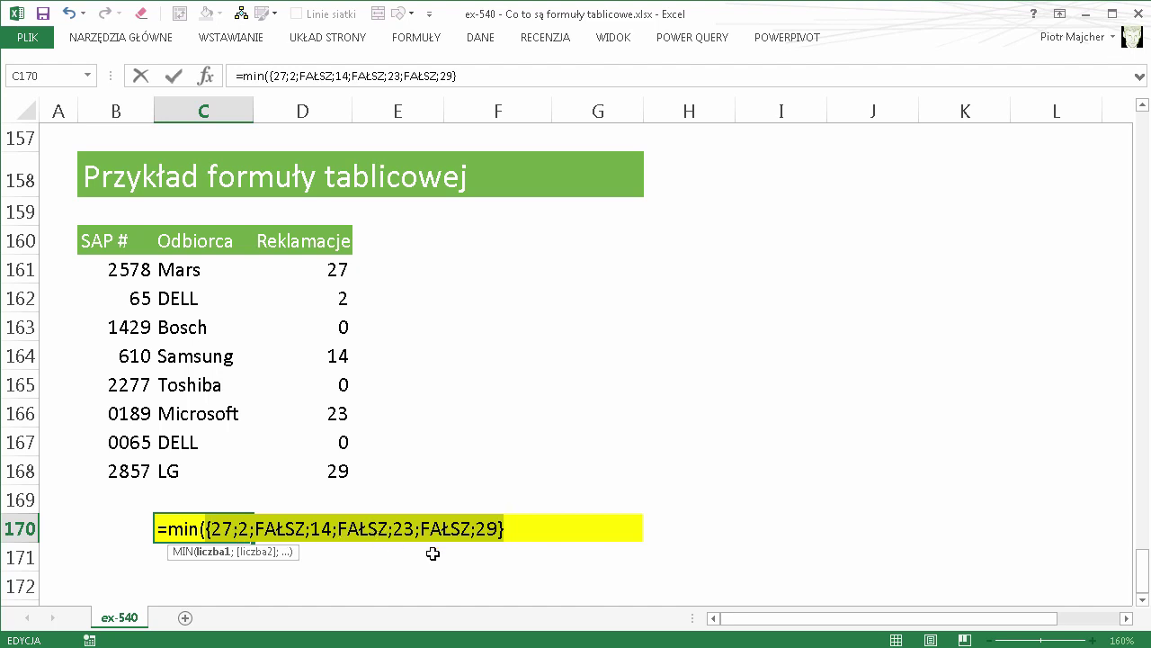
{"action": "key", "text": "ctrl+z"}
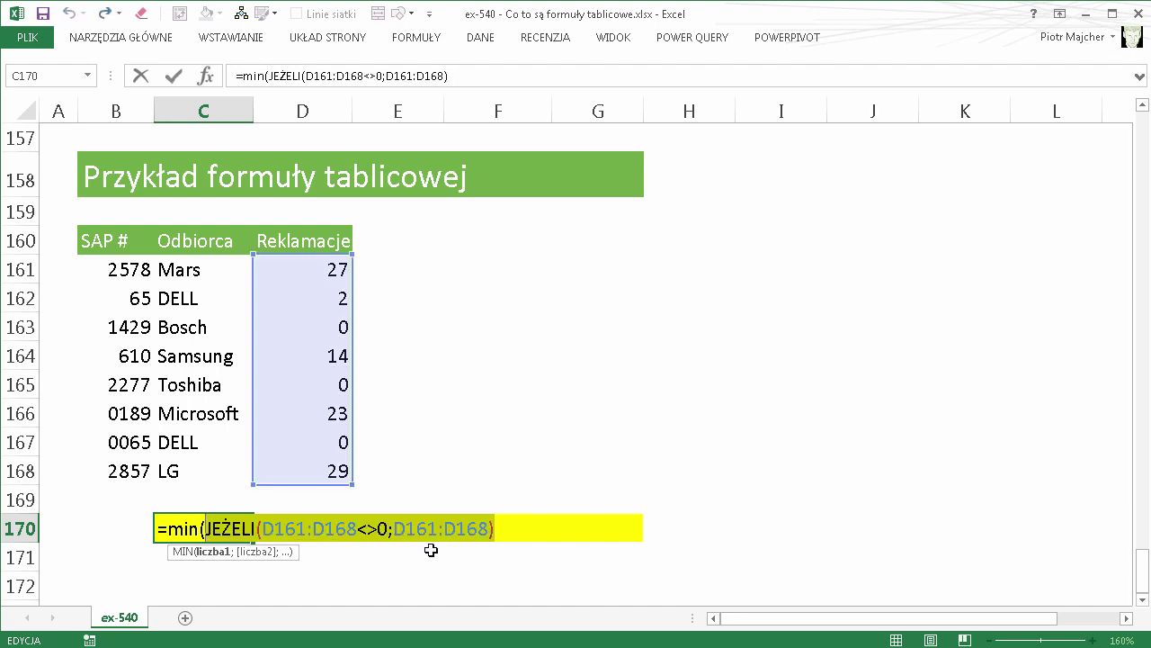
{"action": "left_click", "coordinate": [509, 531]}
{"action": "type", "text": ")"}
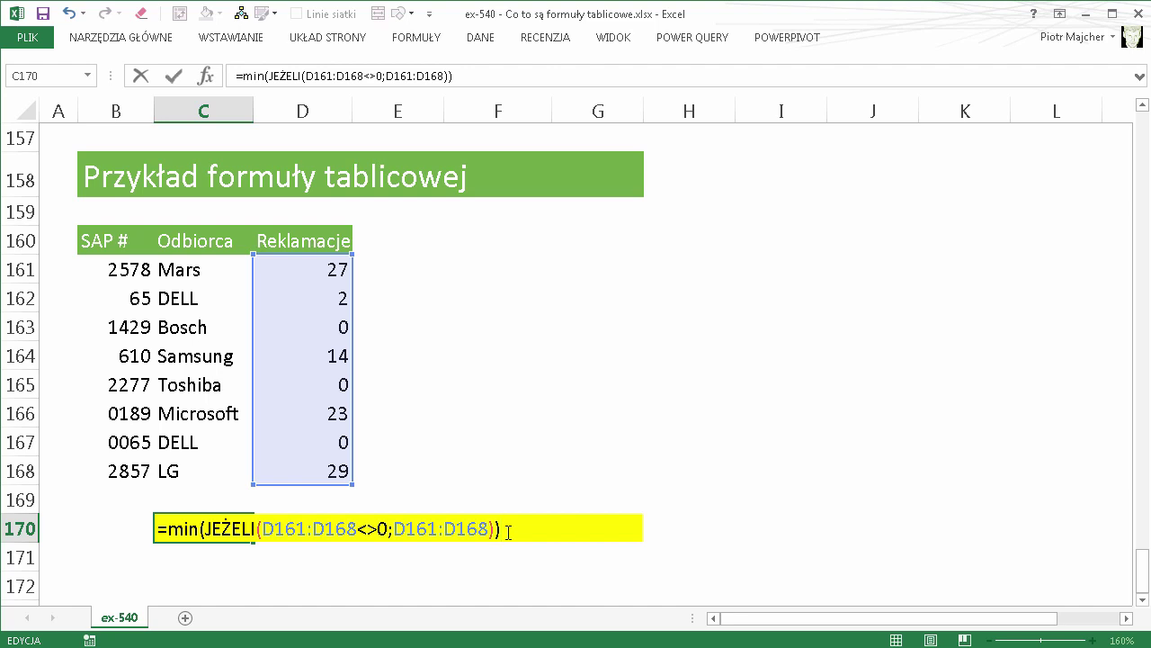
{"action": "key", "text": "ctrl+shift+Return"}
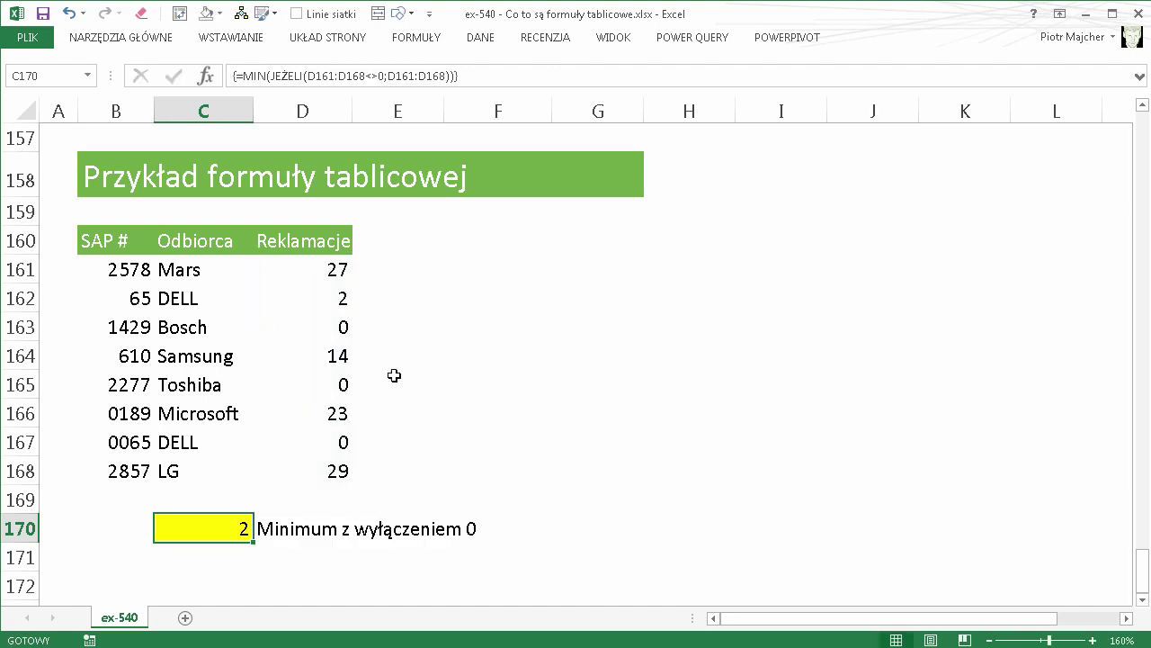
Enter 30 as DELL's Reklamacje value in D162, raising the non-zero minimum in C170 to 14
{"action": "left_click", "coordinate": [339, 297]}
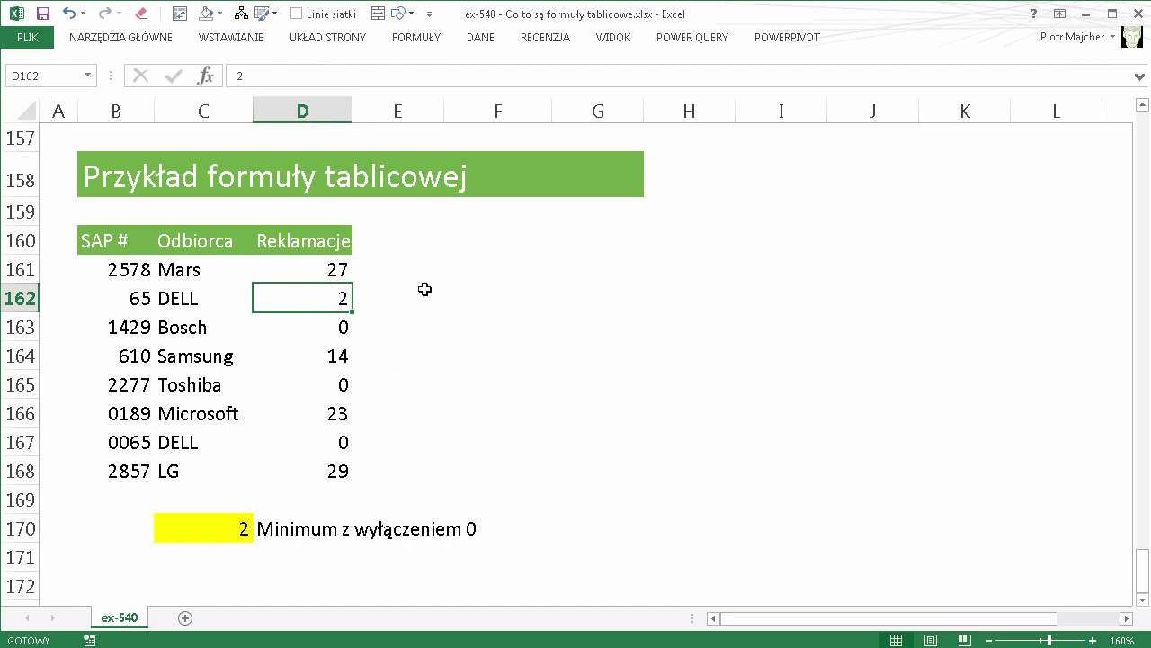
{"action": "type", "text": "3"}
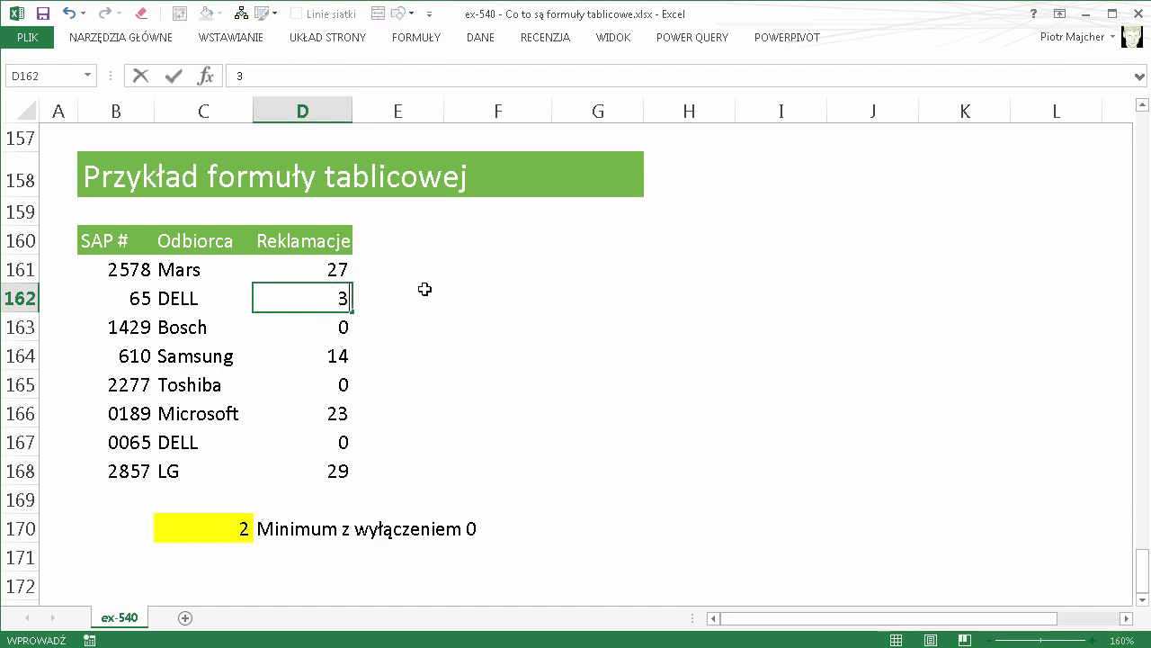
{"action": "type", "text": "0"}
{"action": "key", "text": "Return"}
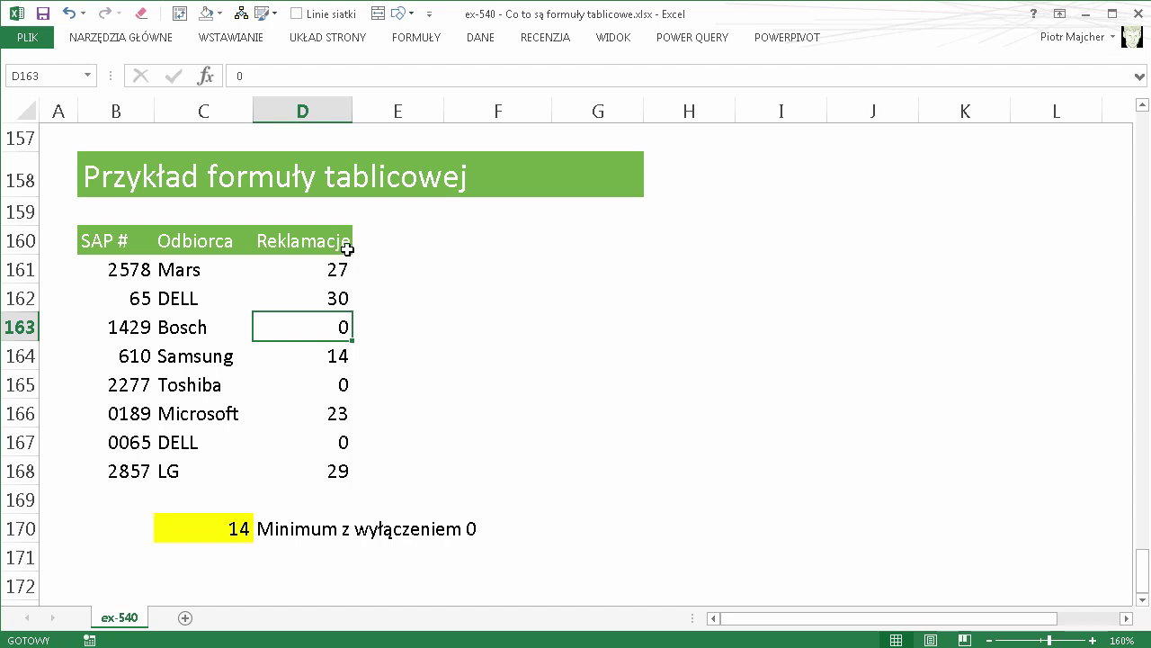